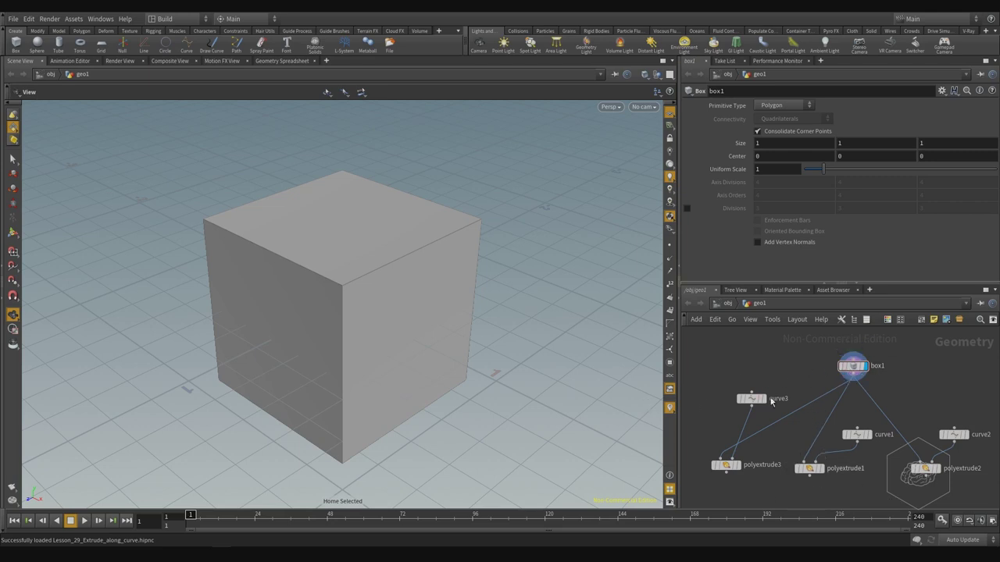
Display the curve3 node in the viewport and hide the reference grid
left_click_drag(786, 377, 737, 415)
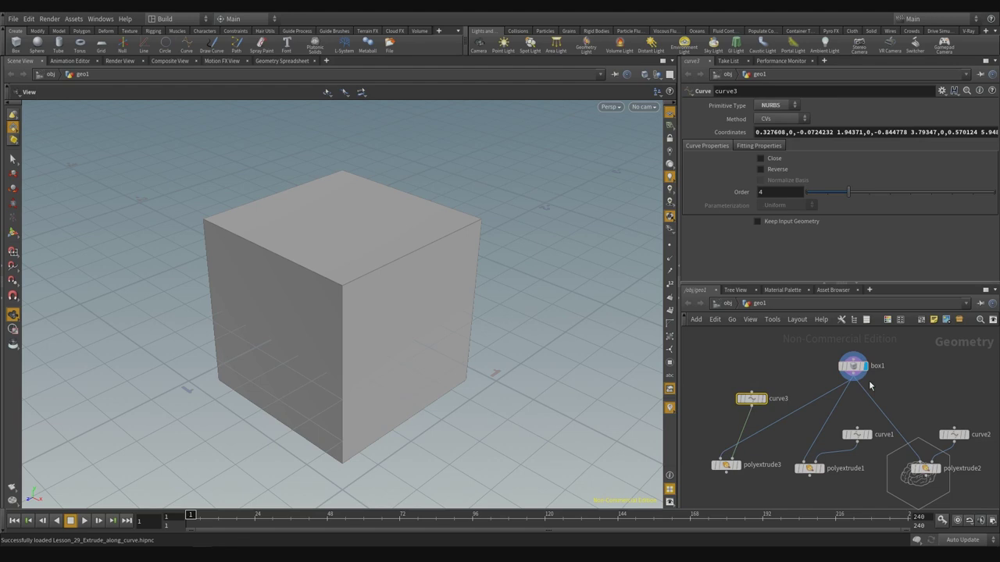
mouse_move(854, 360)
left_click_drag(797, 379, 716, 412)
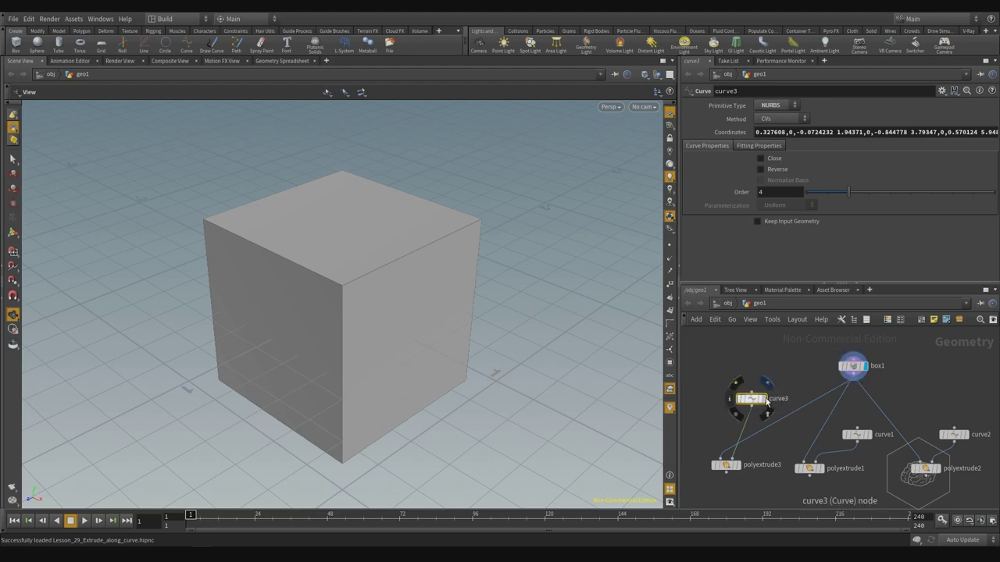
left_click(766, 400)
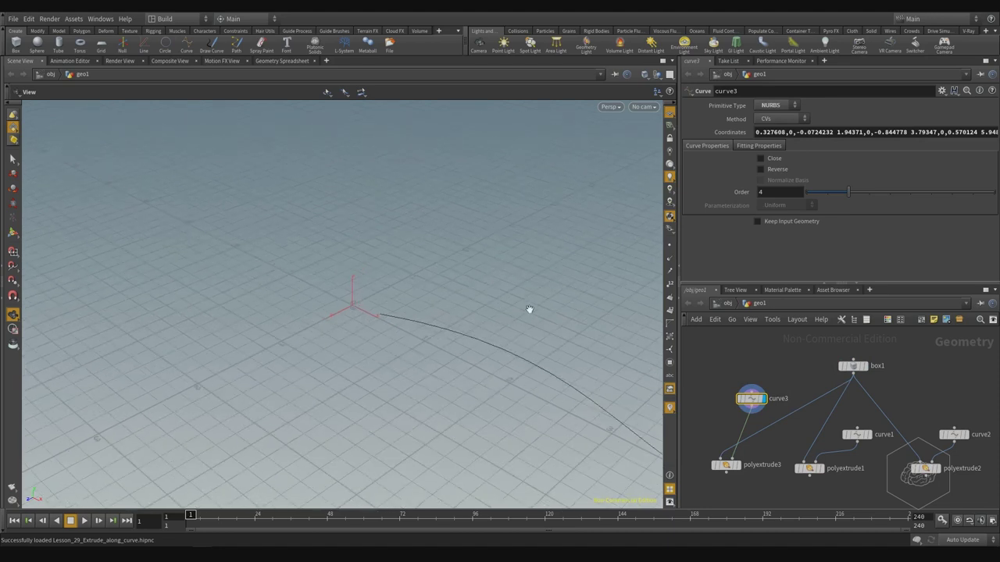
left_click_drag(528, 310, 640, 127)
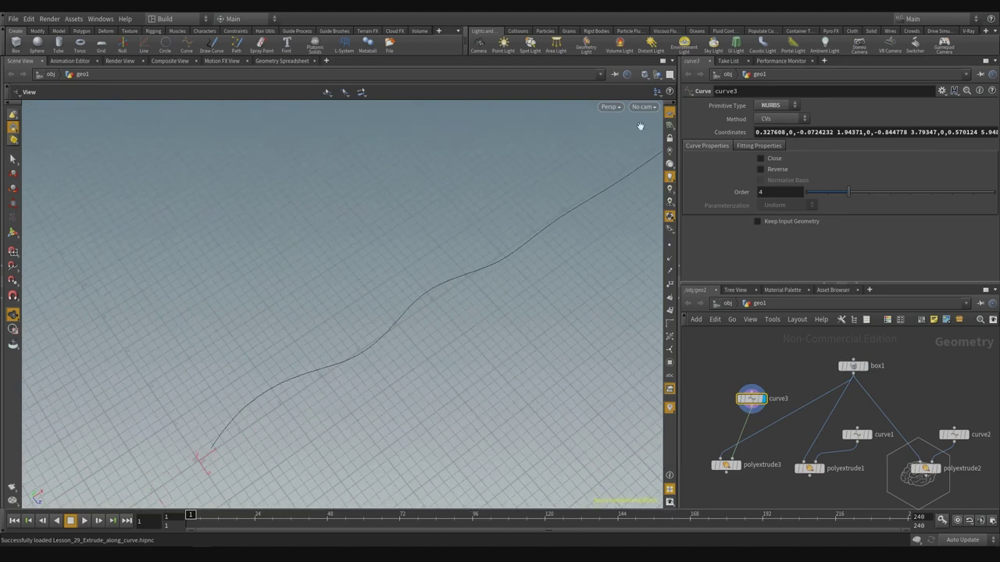
left_click(670, 114)
left_click_drag(544, 299, 581, 235)
Display the polyextrude3 node's result in the viewport and open its parameters
scroll(781, 410, "up", 5)
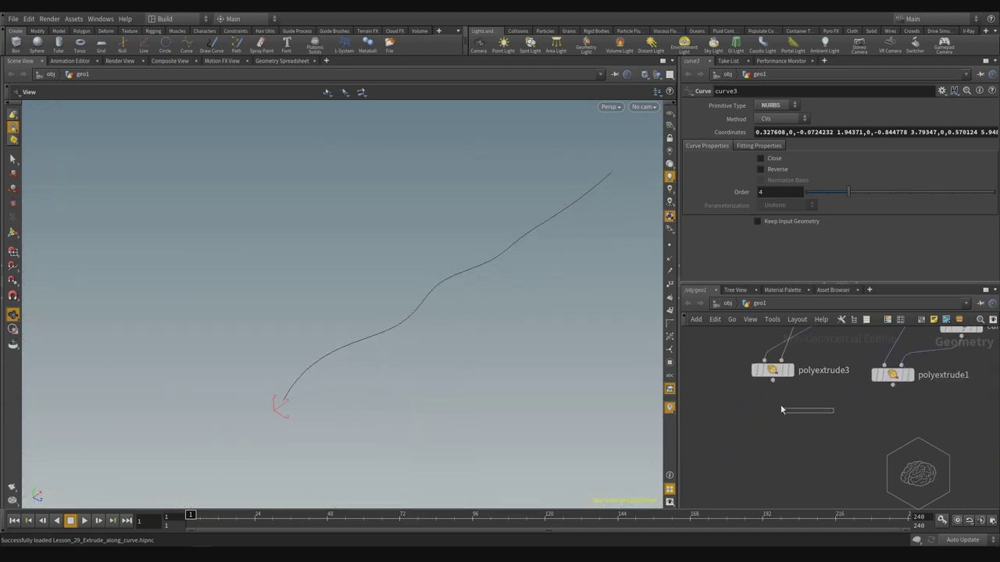
left_click(772, 371)
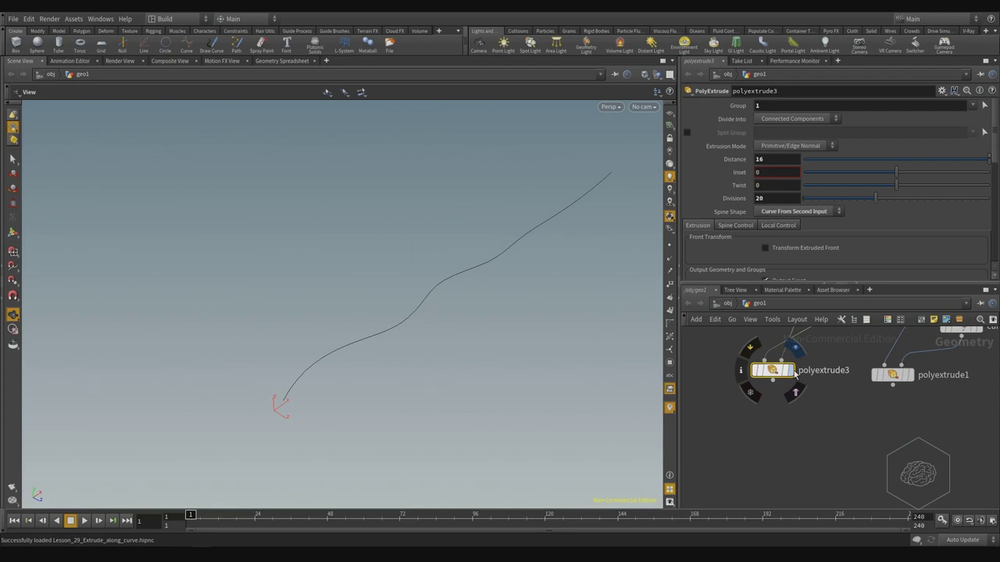
left_click(794, 372)
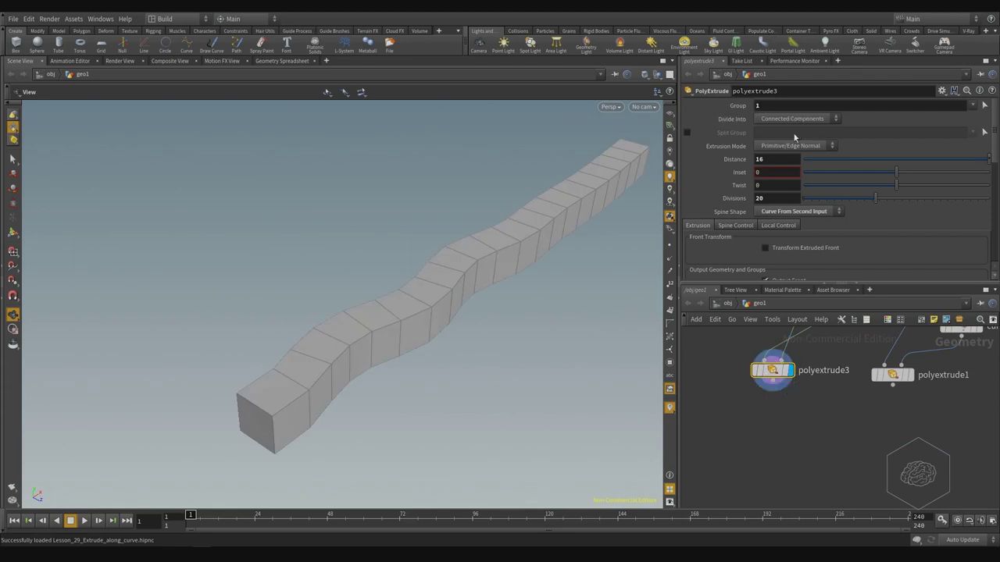
Clear the polyextrude3 group so the extrusion applies to all of the box's faces, and inspect the result
middle_click_drag(748, 410, 838, 506)
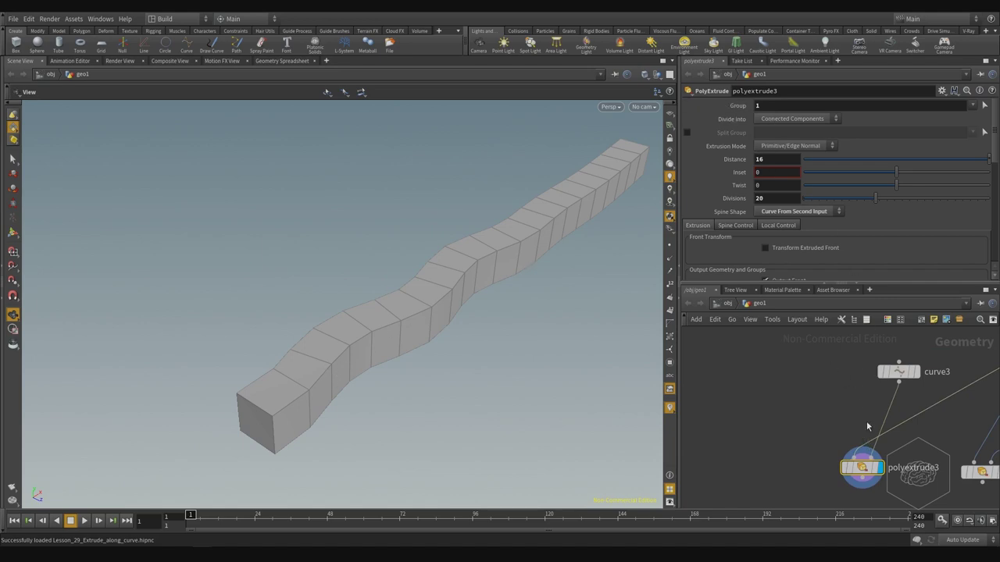
double_click(774, 107)
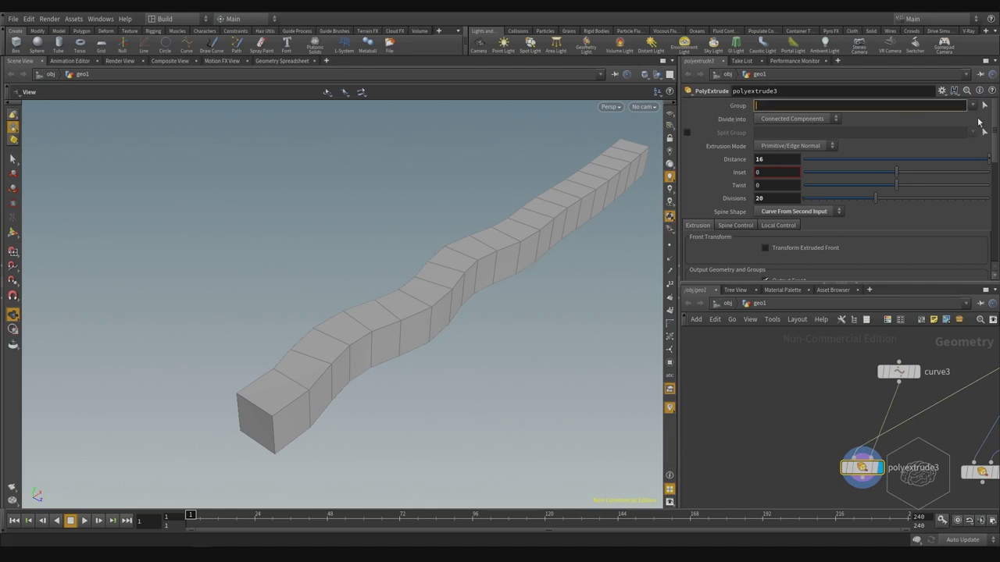
key("Return")
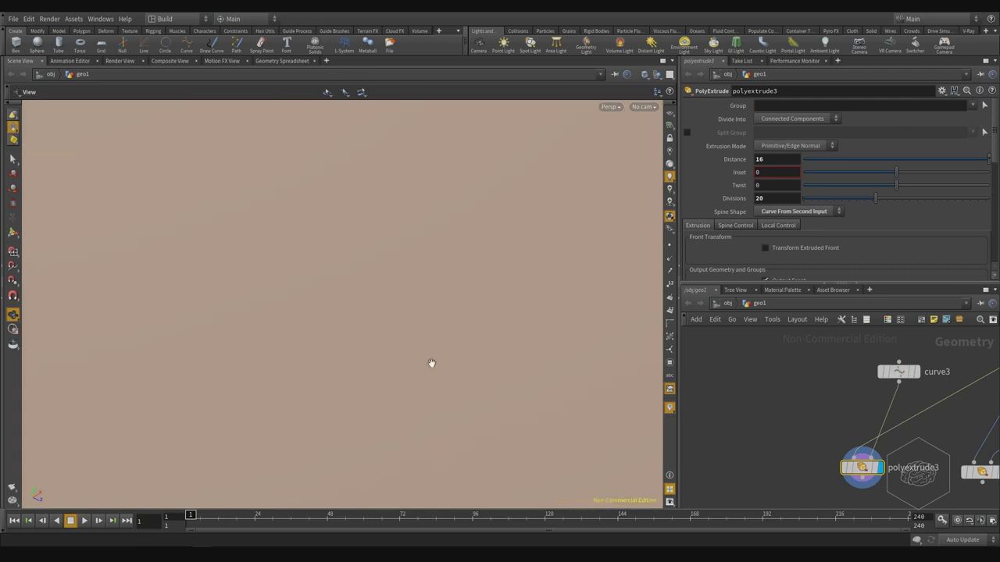
right_click_drag(431, 363, 284, 319)
right_click_drag(625, 267, 451, 292)
middle_click_drag(534, 291, 359, 296)
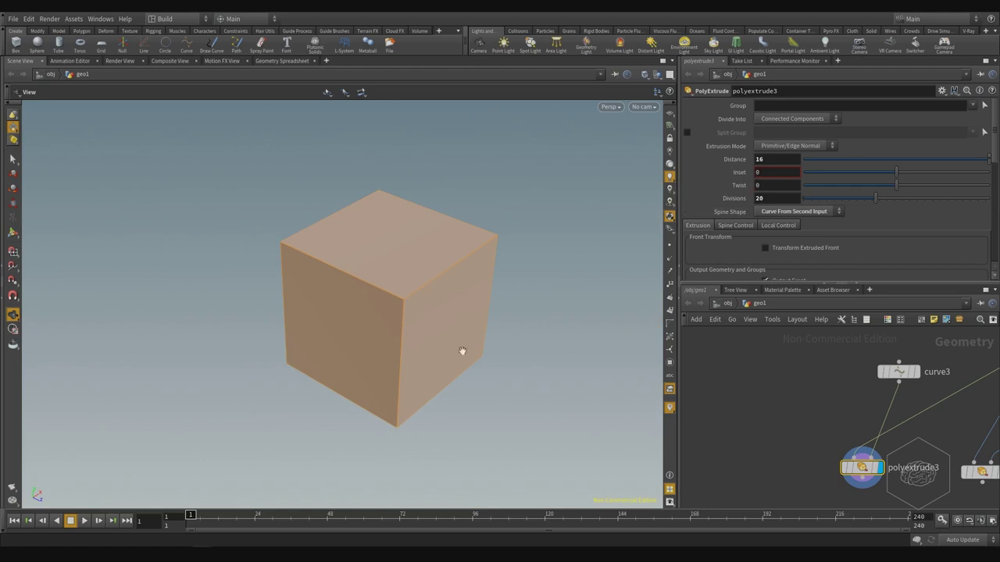
Set the polyextrude3 group to 1 and frame the whole extruded shape
left_click(775, 106)
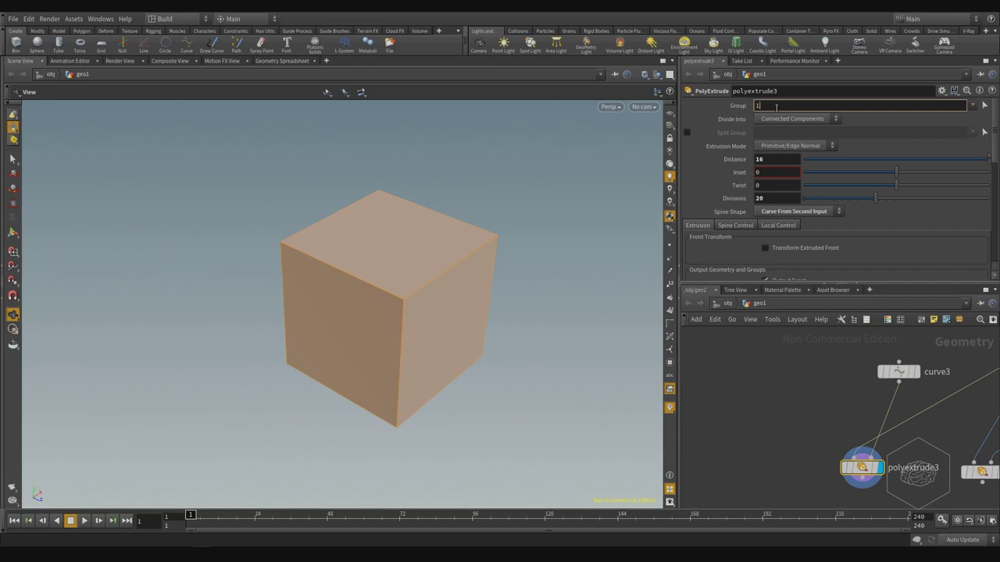
type("1")
key("Return")
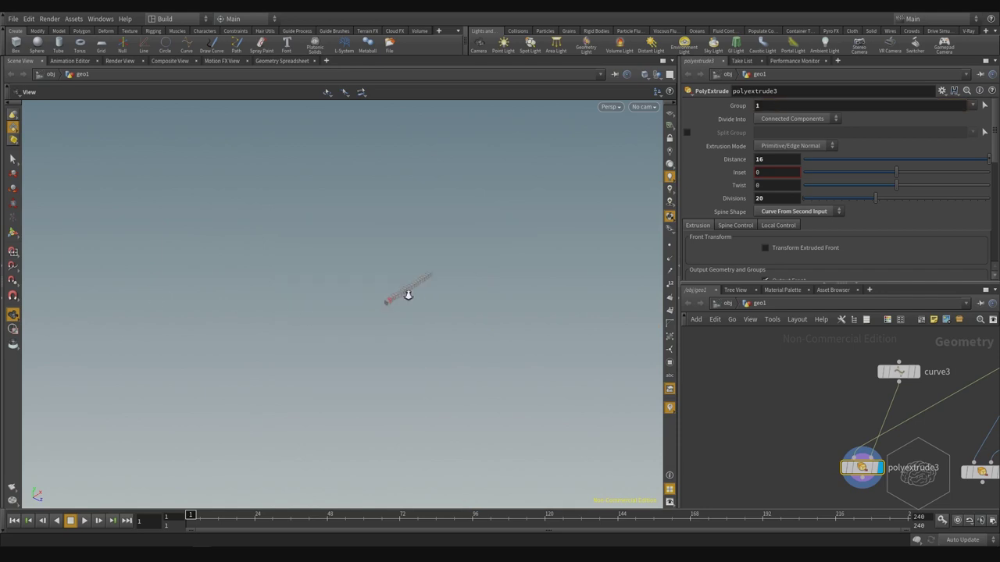
right_click_drag(408, 294, 471, 255)
middle_click_drag(472, 255, 512, 289)
scroll(504, 286, "up", 5)
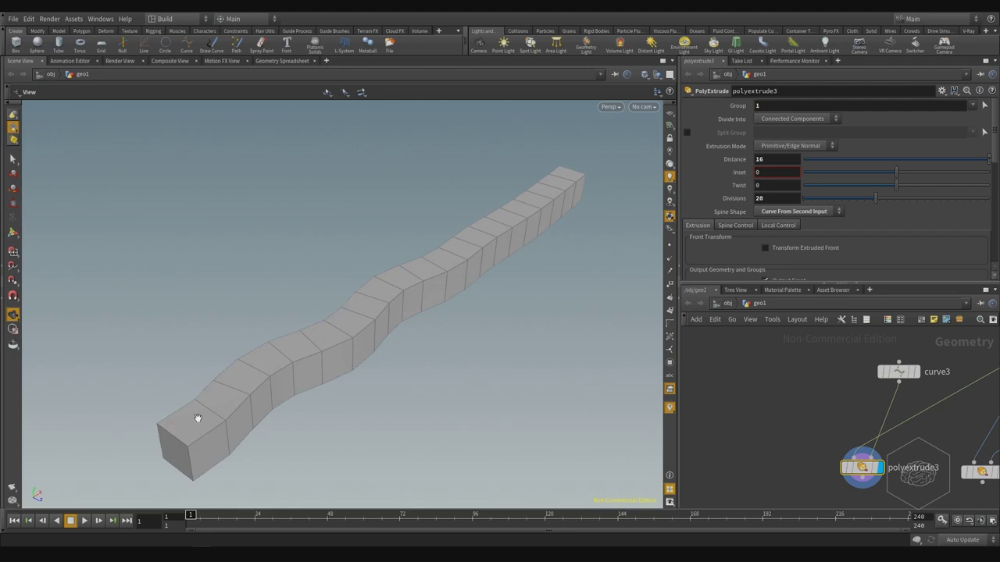
Turn on primitive numbers in the viewport and view them at the start of the extrusion
left_click(670, 312)
middle_click_drag(299, 397, 414, 330)
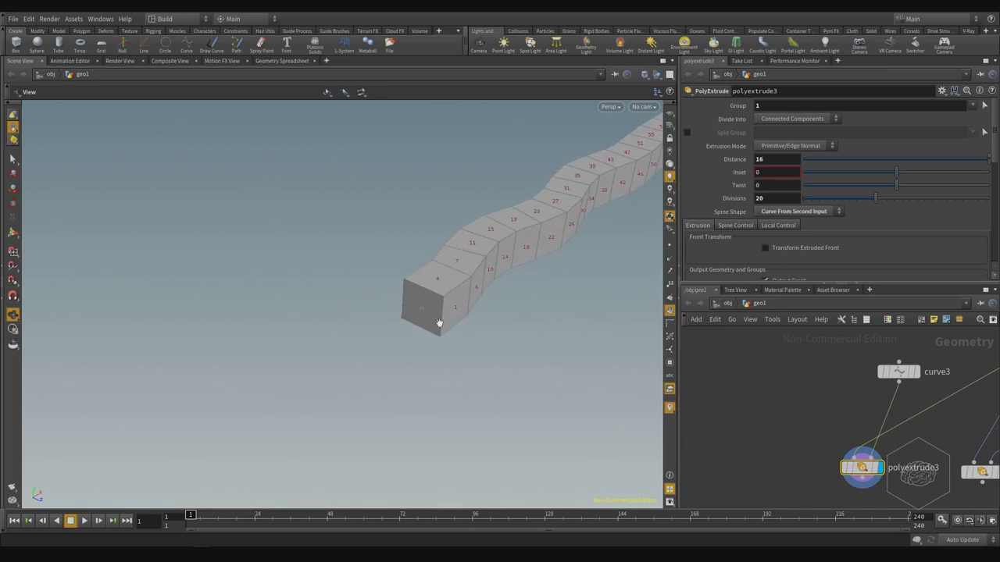
left_click_drag(439, 323, 470, 300)
Display the original box1 node and examine the primitive numbers on its faces
middle_click_drag(942, 383, 754, 458)
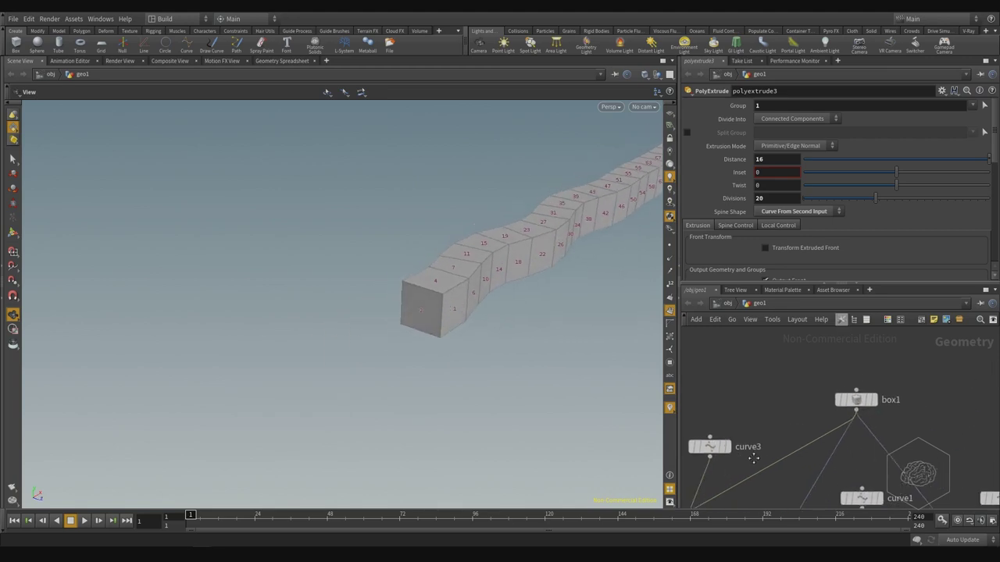
left_click(876, 404)
left_click(857, 402)
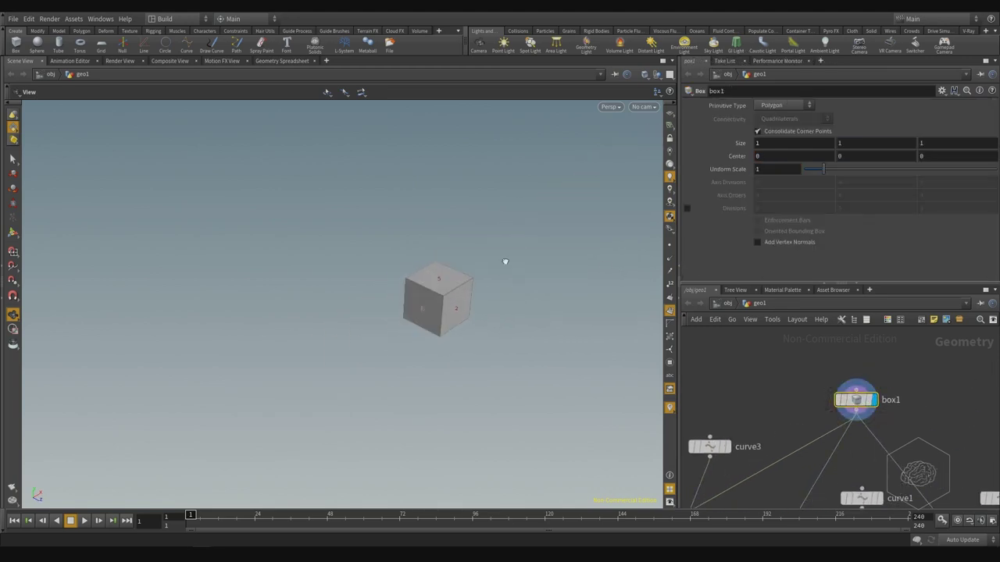
scroll(500, 308, "up", 5)
scroll(500, 307, "down", 1)
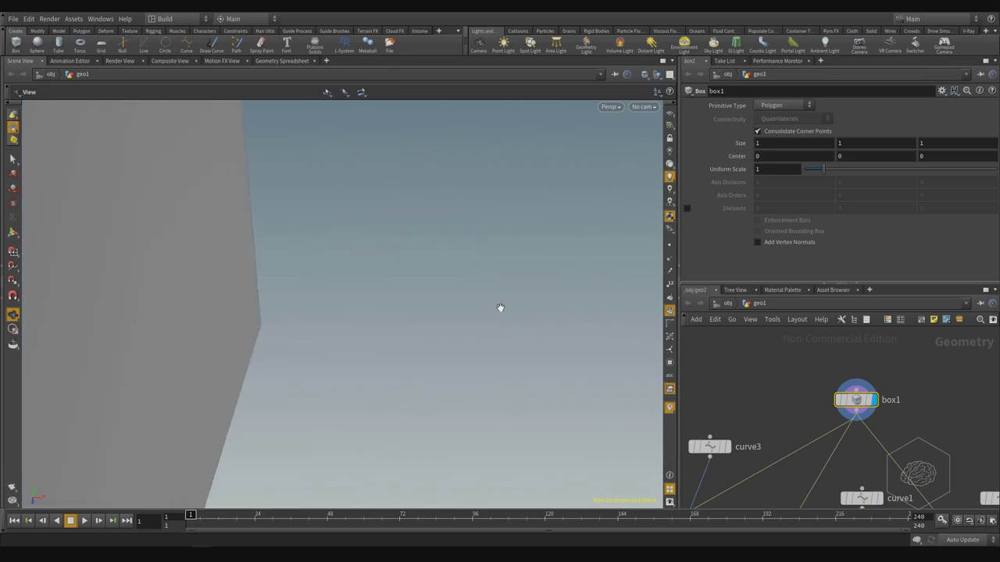
scroll(504, 310, "down", 5)
left_click_drag(506, 312, 466, 344)
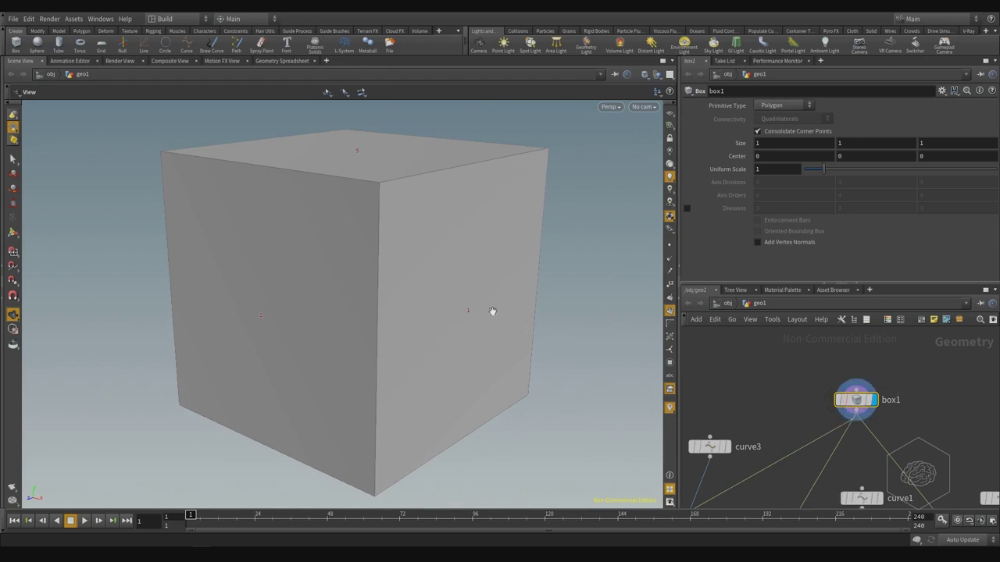
Display polyextrude3 again and examine the primitive numbers on the side faces of its first segments
middle_click_drag(791, 417, 849, 298)
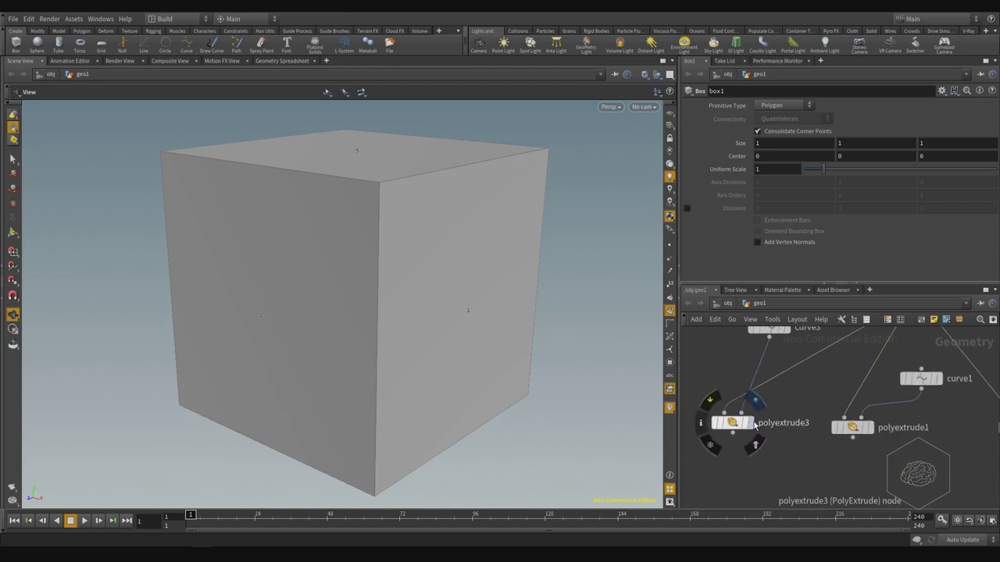
left_click(754, 401)
left_click(732, 422)
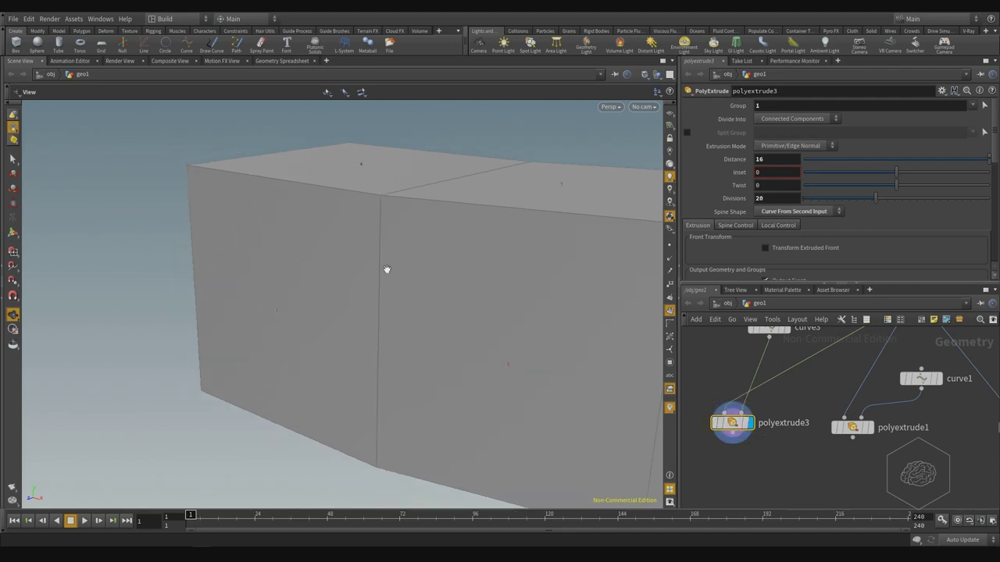
scroll(387, 270, "down", 3)
left_click_drag(388, 270, 485, 266)
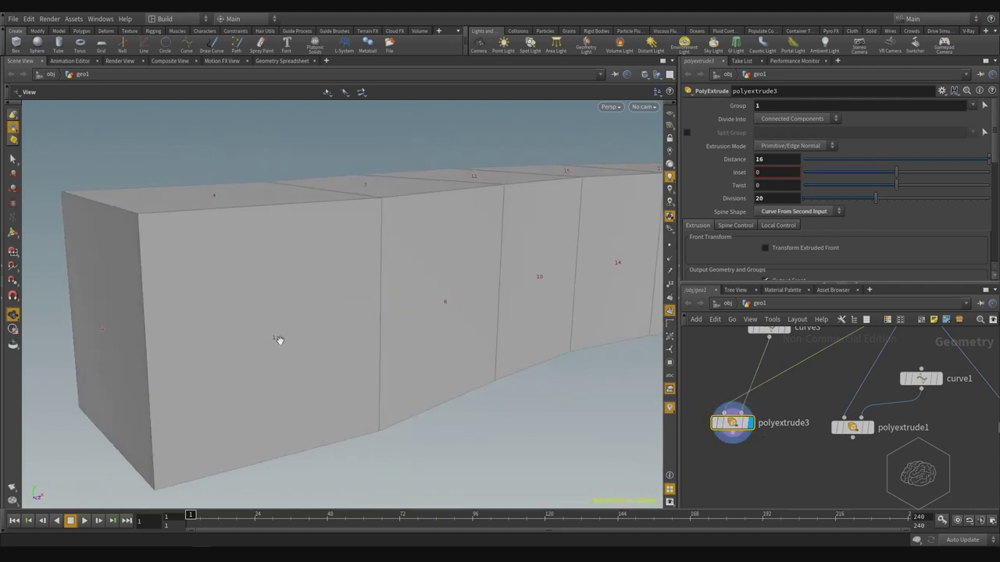
left_click_drag(279, 340, 408, 288)
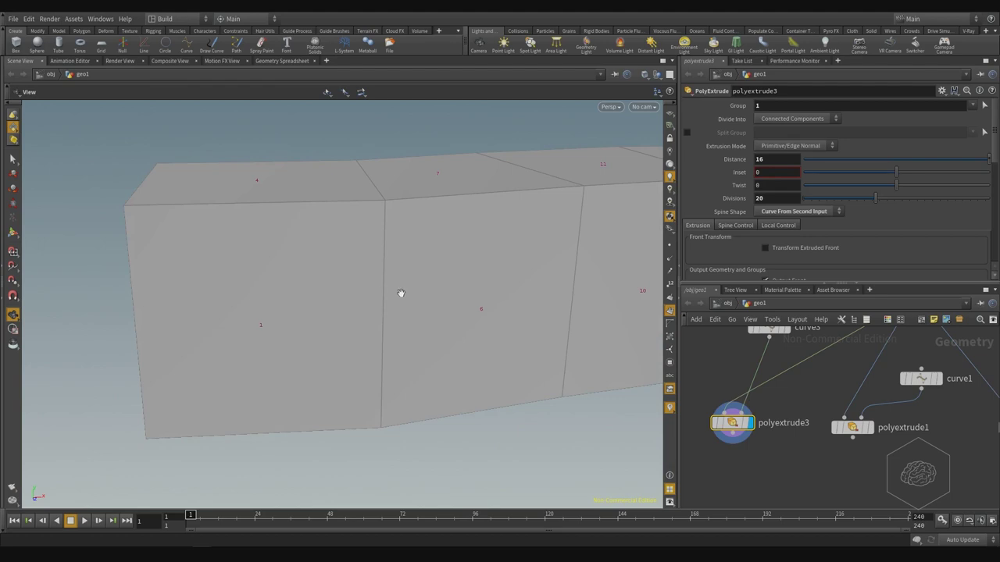
Try extruding two faces by setting the polyextrude3 group to 1 2, and restore the group to 1
mouse_move(754, 400)
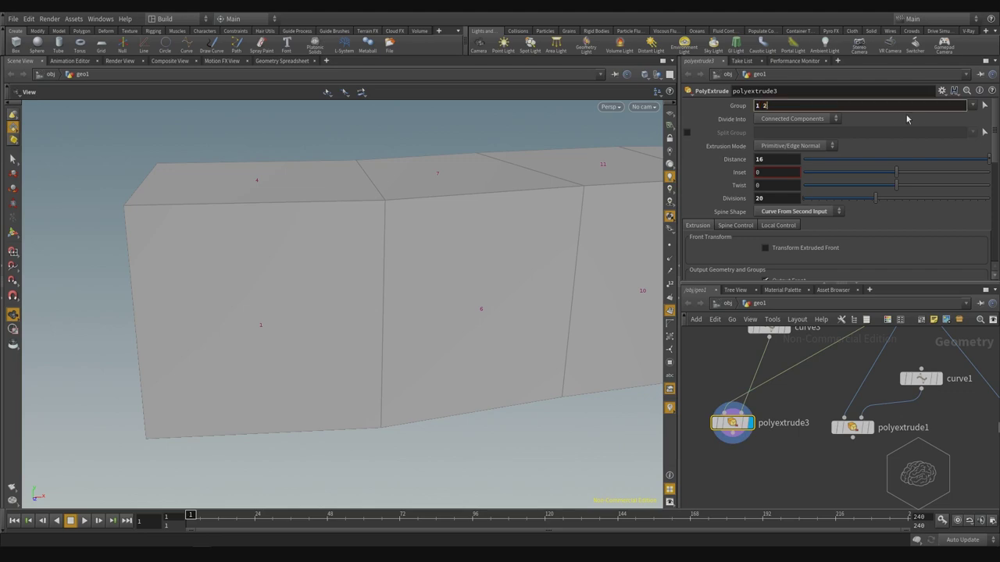
key("Return")
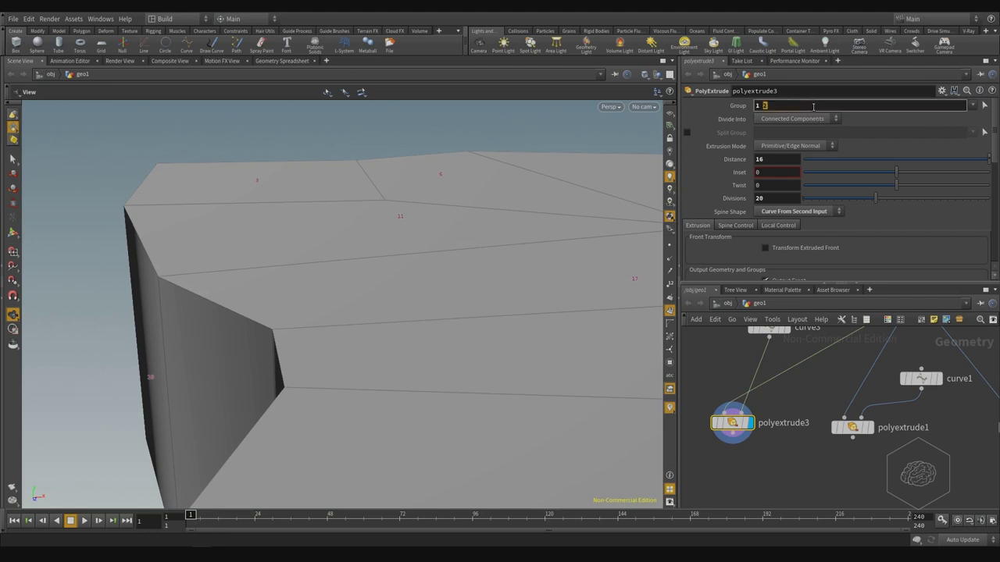
key("Return")
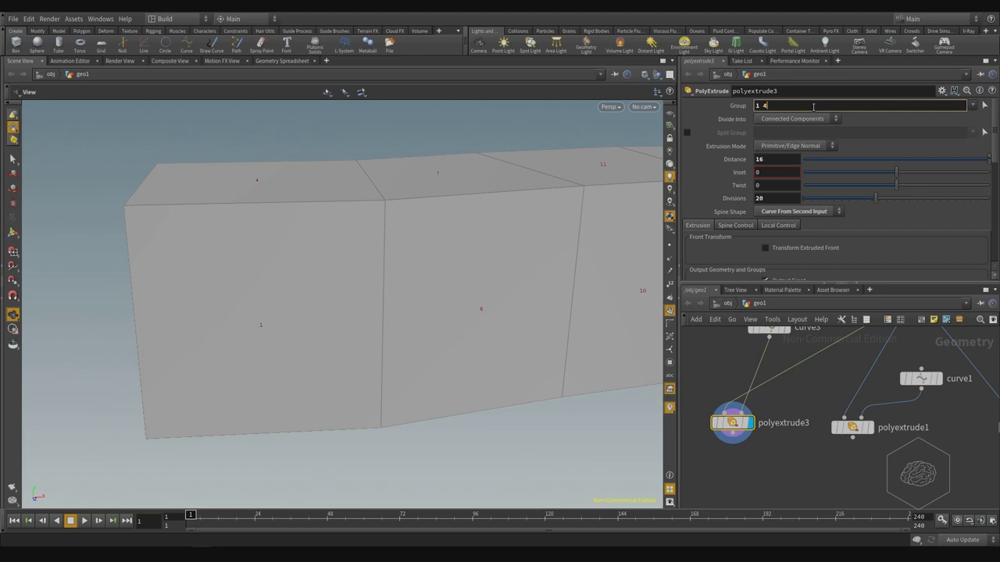
Set the polyextrude3 group to 1 4 and inspect the resulting extrusion
key("Return")
left_click_drag(402, 239, 473, 214)
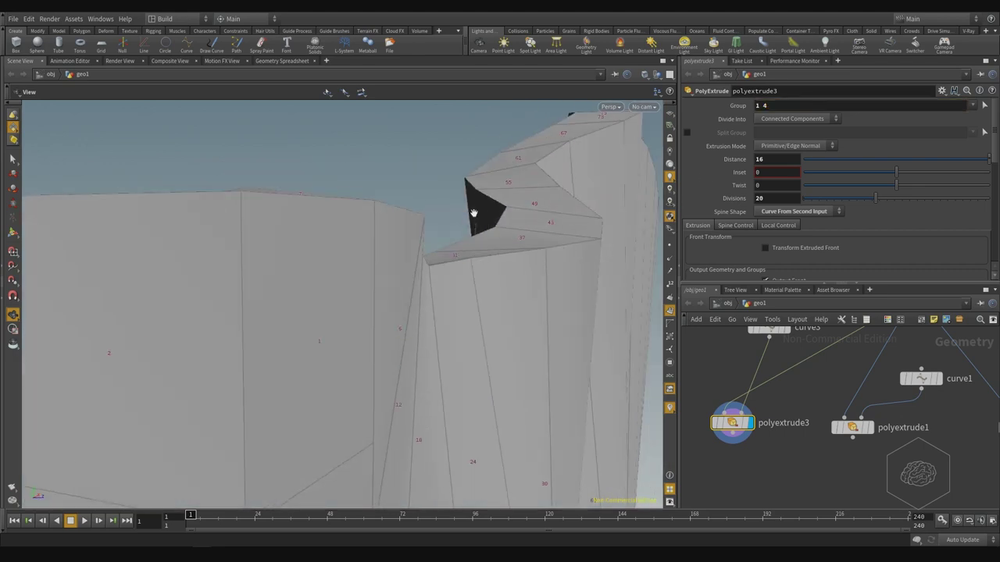
scroll(473, 213, "down", 8)
Replace the polyextrude3 group with the primitive range 1-4 and inspect the extrusion from several sides
left_click(762, 105)
key("BackSpace")
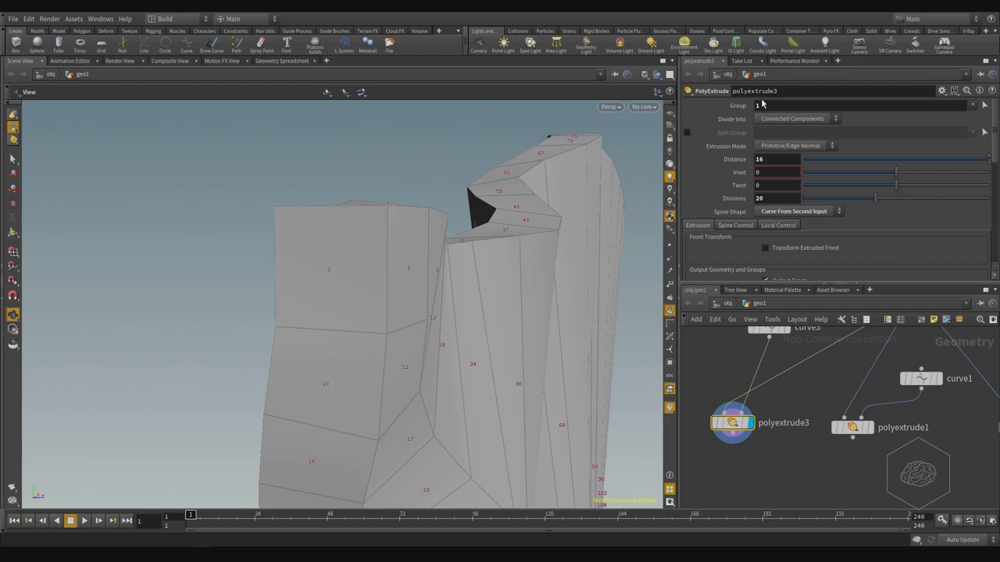
left_click(763, 105)
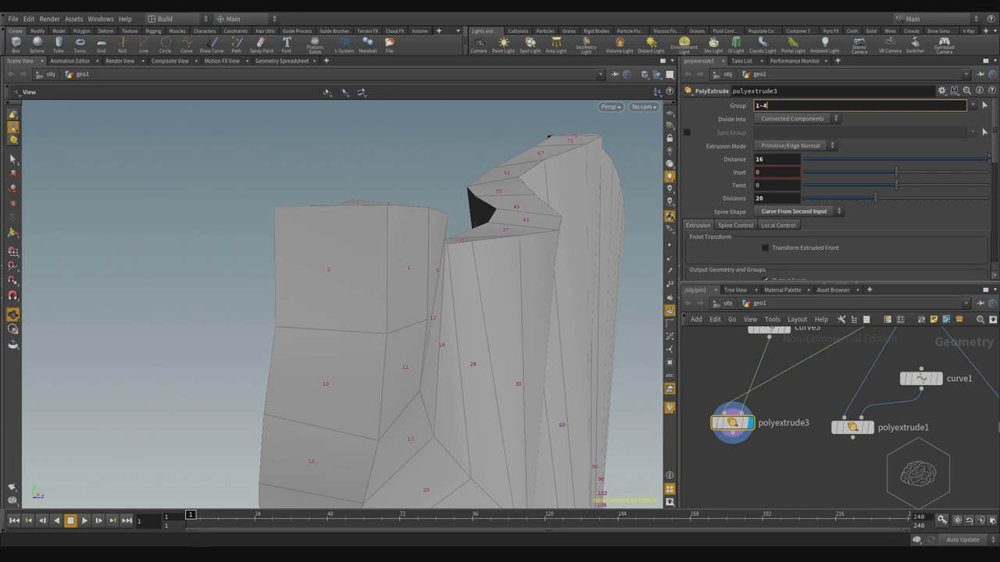
key("Return")
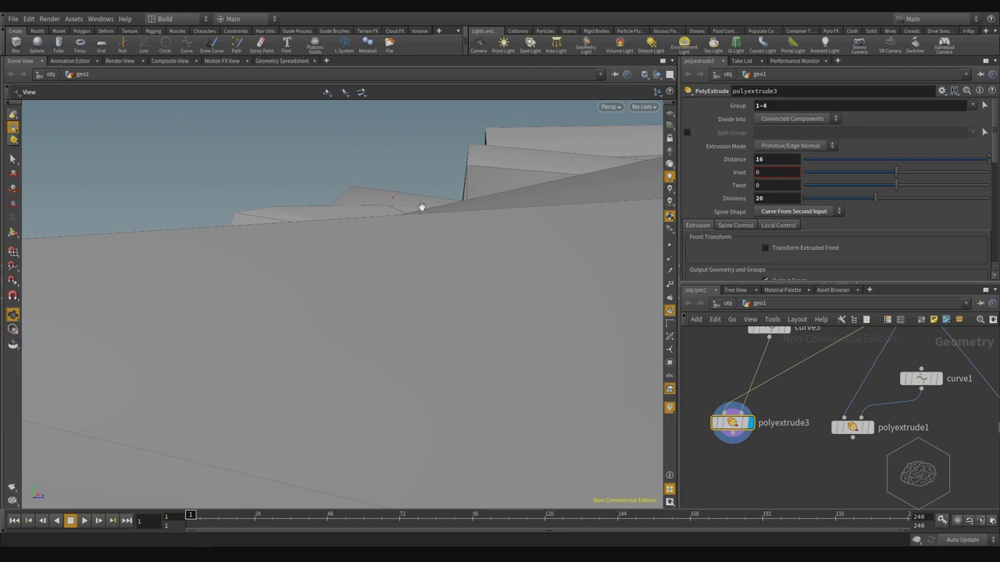
scroll(348, 217, "down", 10)
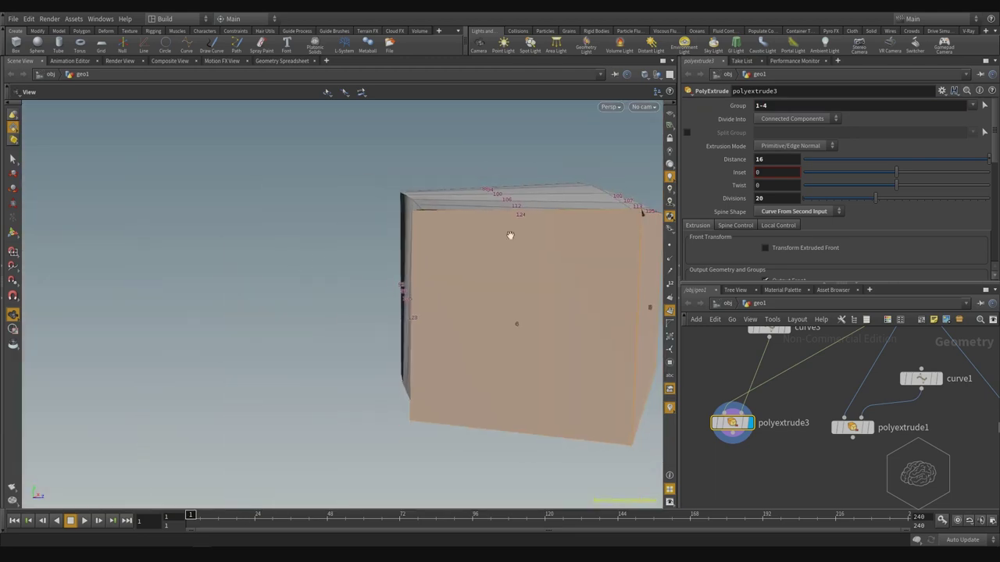
right_click_drag(510, 235, 377, 268)
left_click_drag(426, 247, 461, 328)
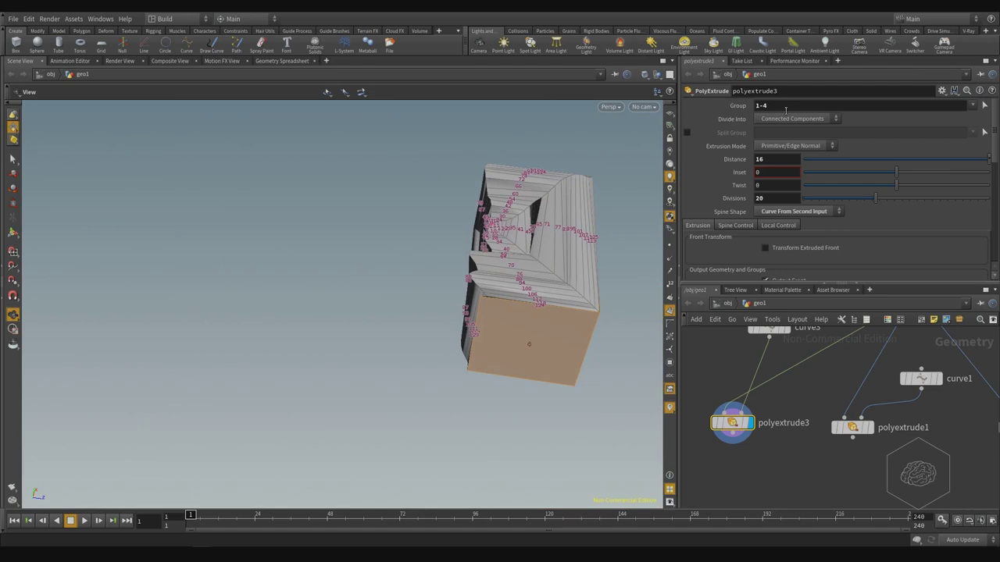
Reduce the polyextrude3 group to primitive 1 only and frame the extruded shape
left_click(785, 108)
key("BackSpace")
key("Return")
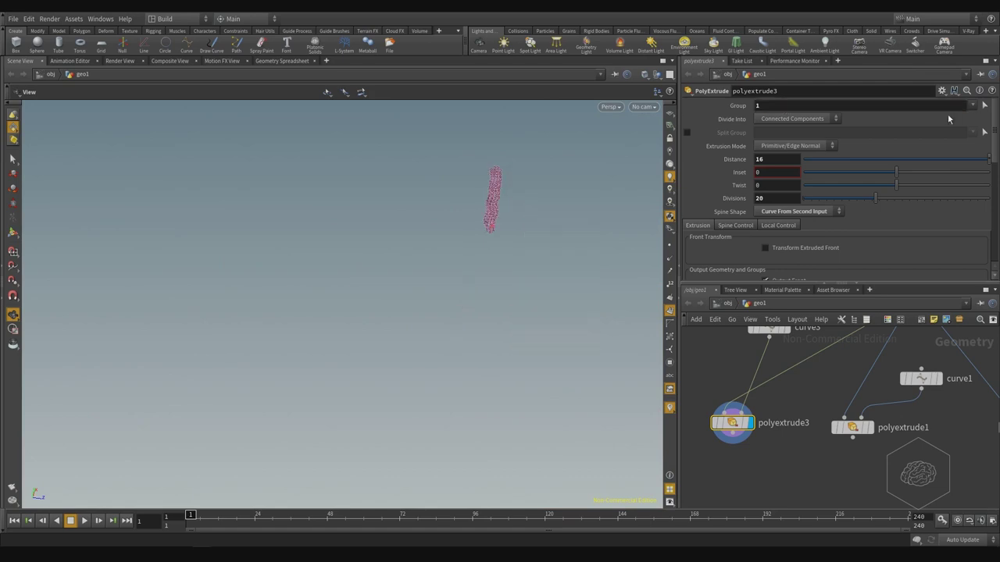
left_click_drag(598, 319, 352, 237)
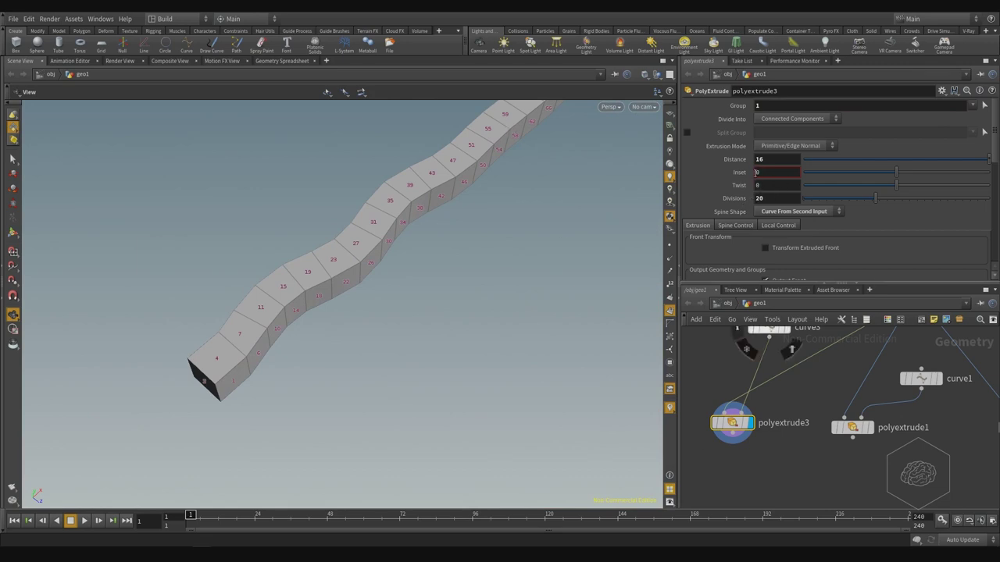
middle_click_drag(898, 412, 834, 428)
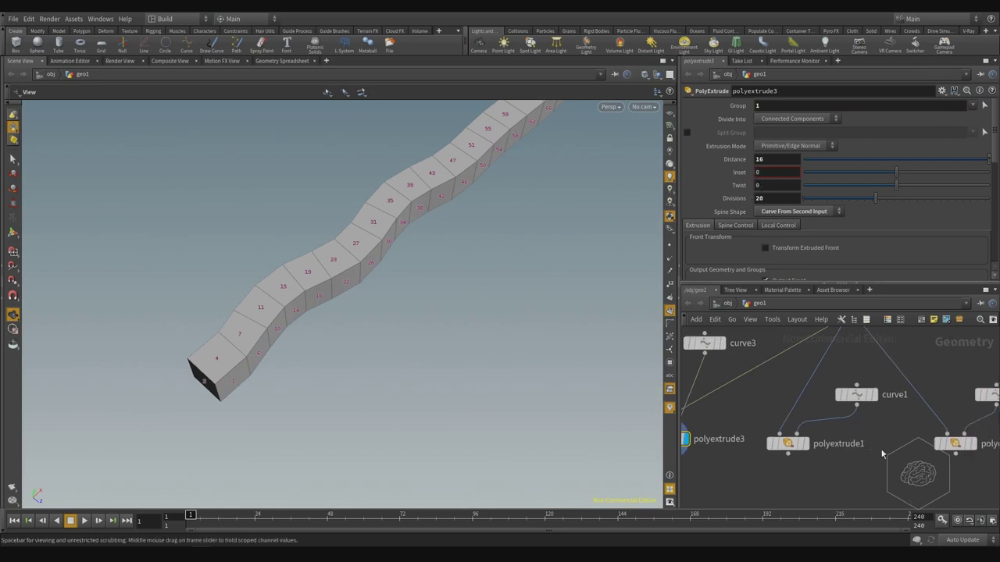
Display polyextrude1 instead of polyextrude3, frame its tapered, twisted extrusion and hide the primitive numbers
left_click(787, 442)
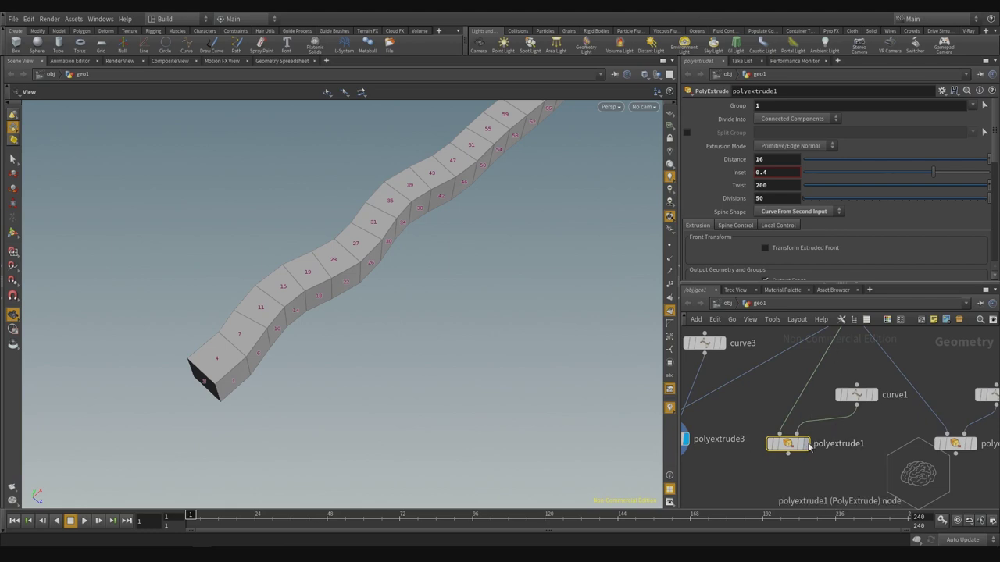
left_click(807, 443)
middle_click_drag(436, 186, 346, 264)
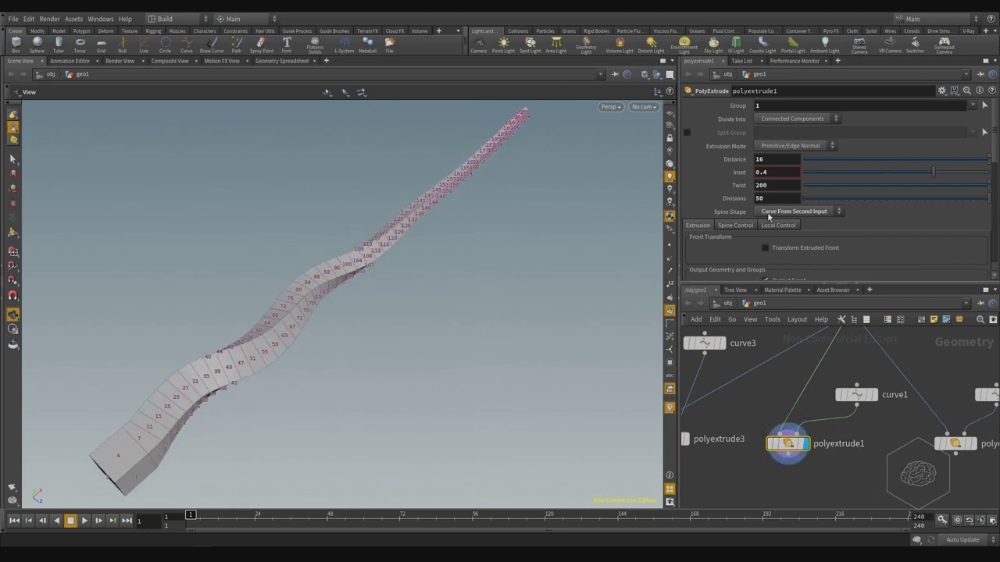
left_click_drag(504, 252, 208, 263)
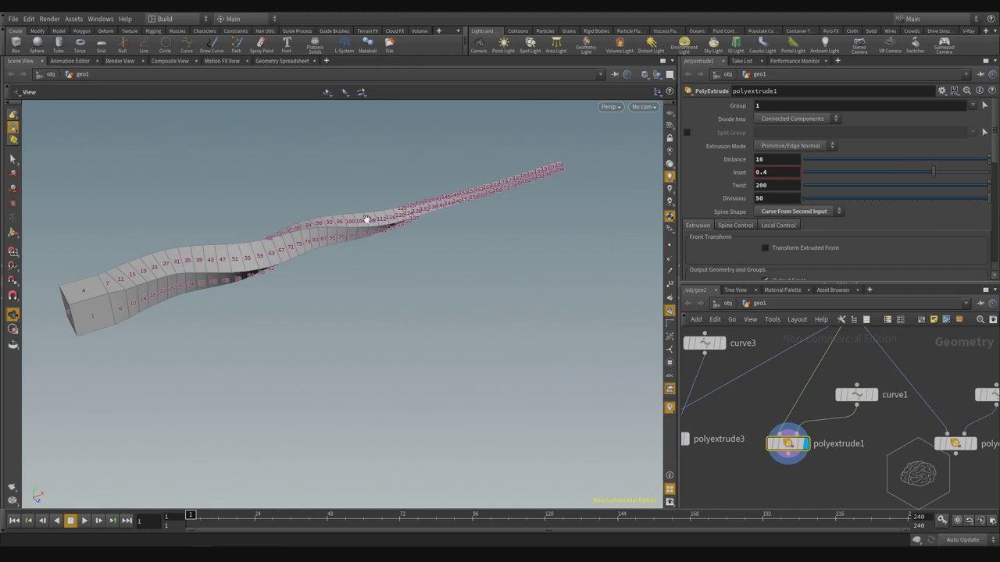
left_click(670, 311)
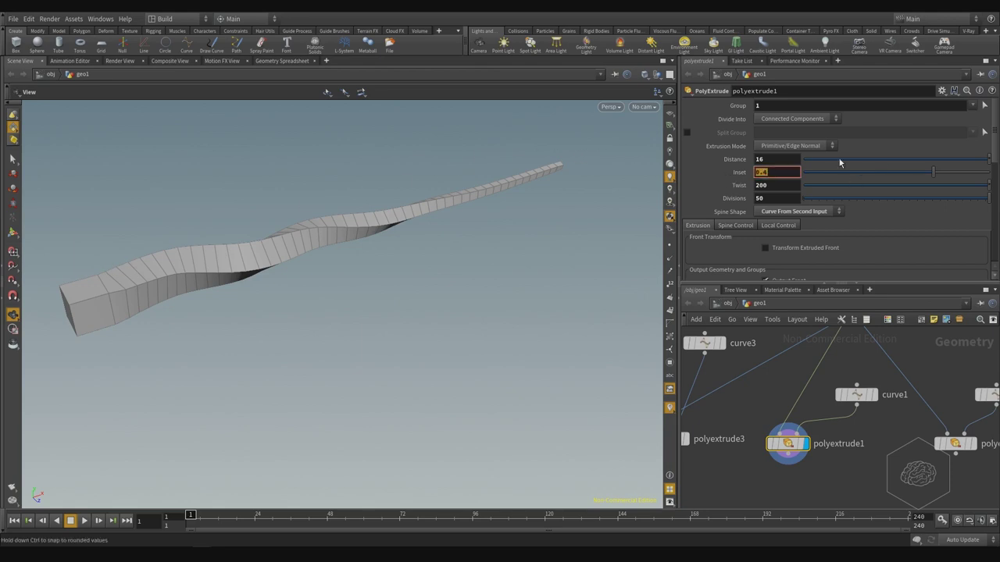
Try inset values of 0 and 1 on polyextrude1, and restore the inset to 0.4
type("0")
key("Return")
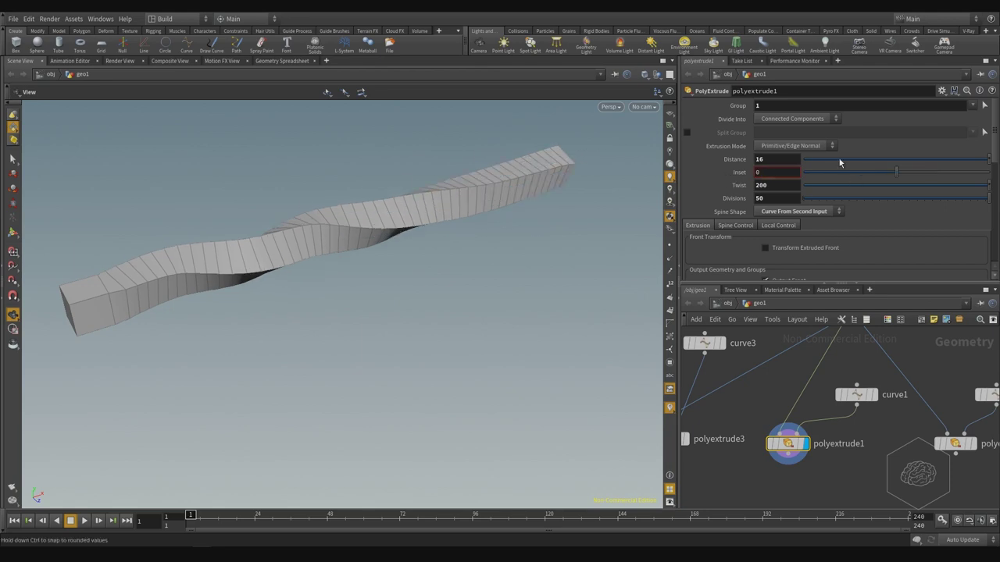
left_click(786, 177)
type("1")
key("Return")
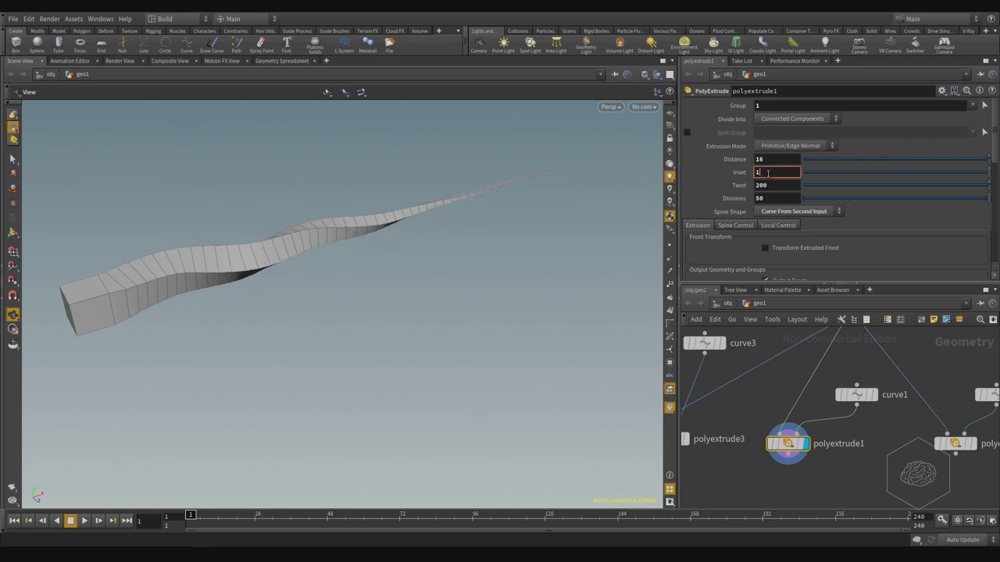
left_click(818, 163)
key("ctrl+z")
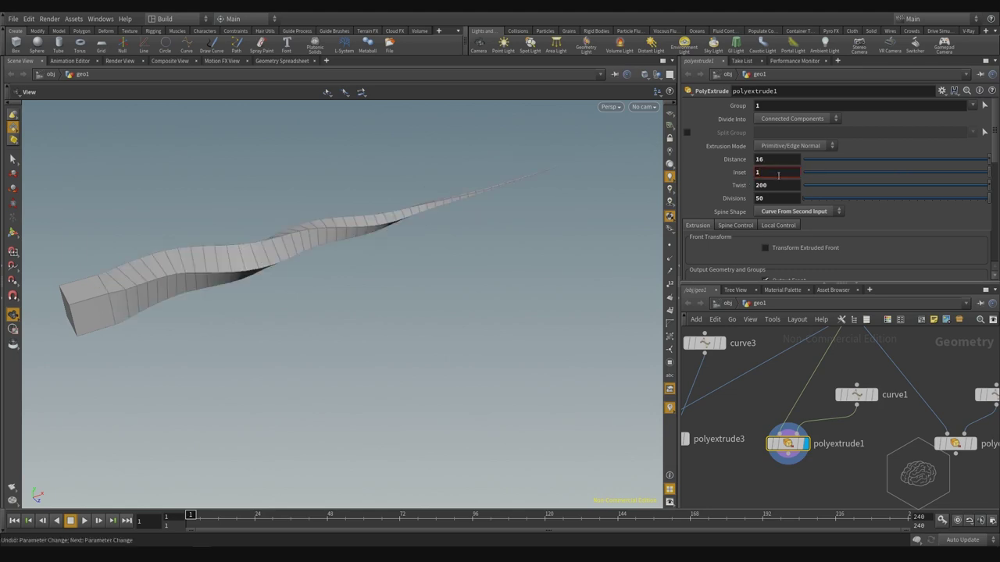
left_click(778, 176)
type("0.4")
key("Return")
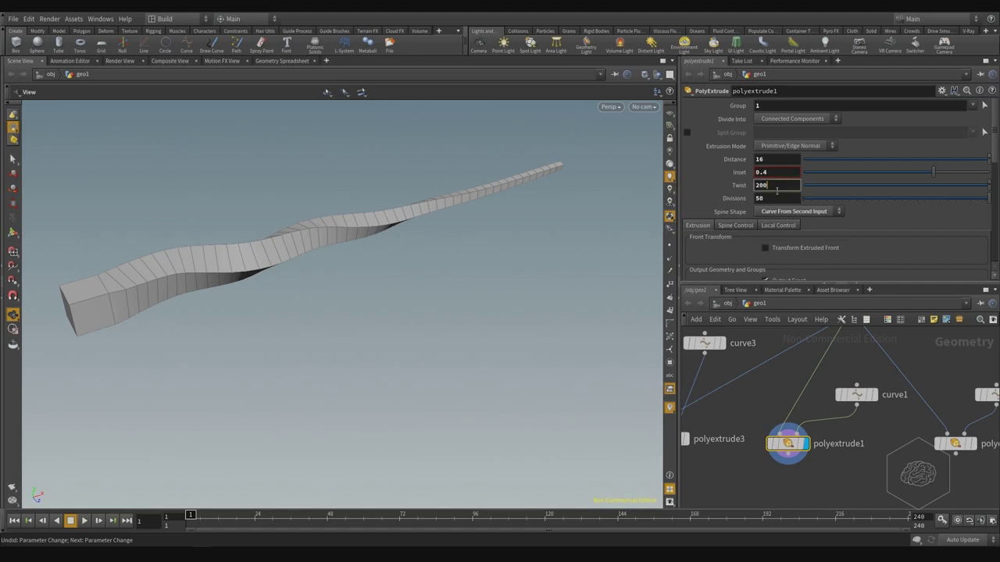
Try 10 divisions on polyextrude1 to compare the smoothness, and restore the divisions to 50
left_click_drag(272, 258, 284, 293)
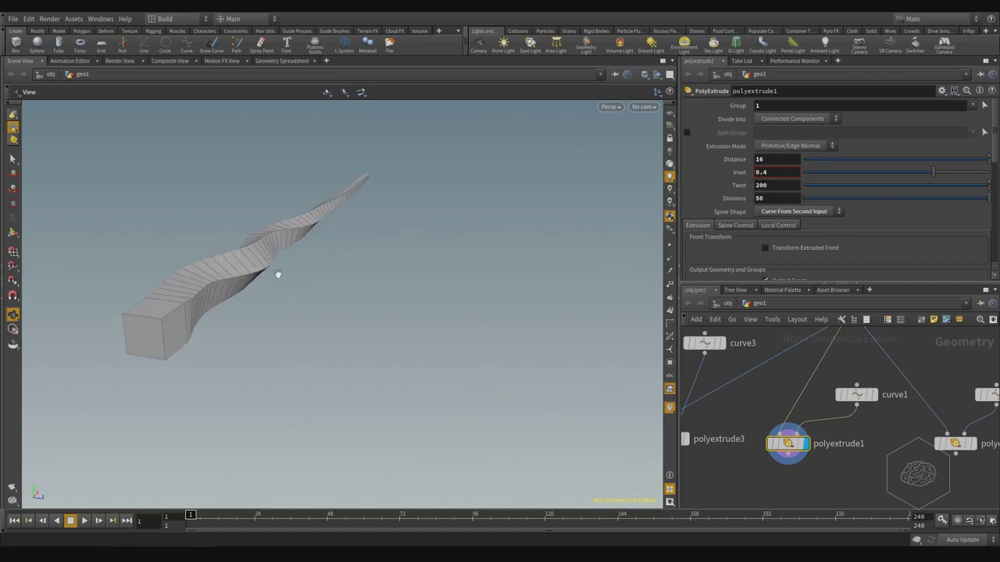
double_click(786, 200)
type("10")
key("Return")
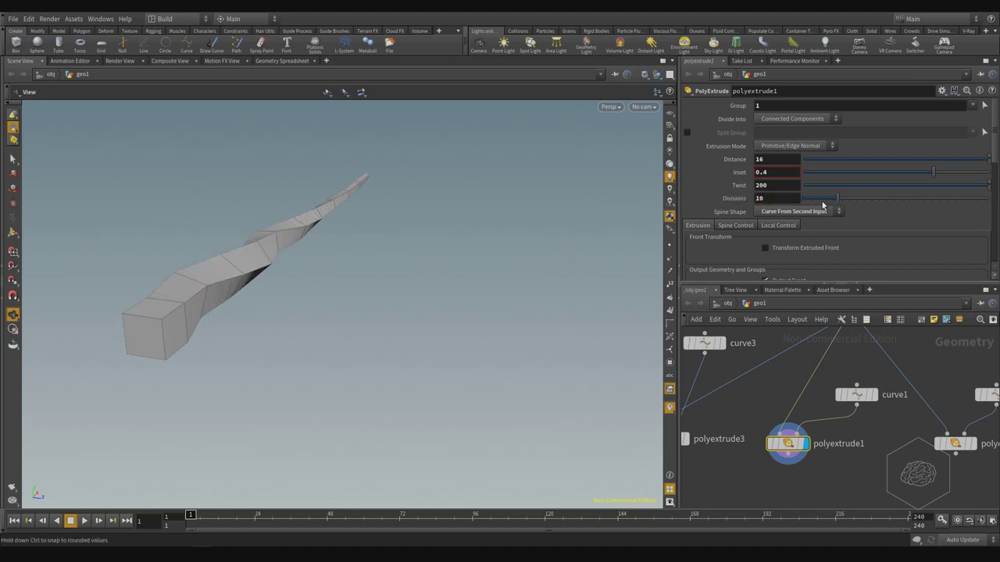
left_click(760, 198)
type("50")
key("Return")
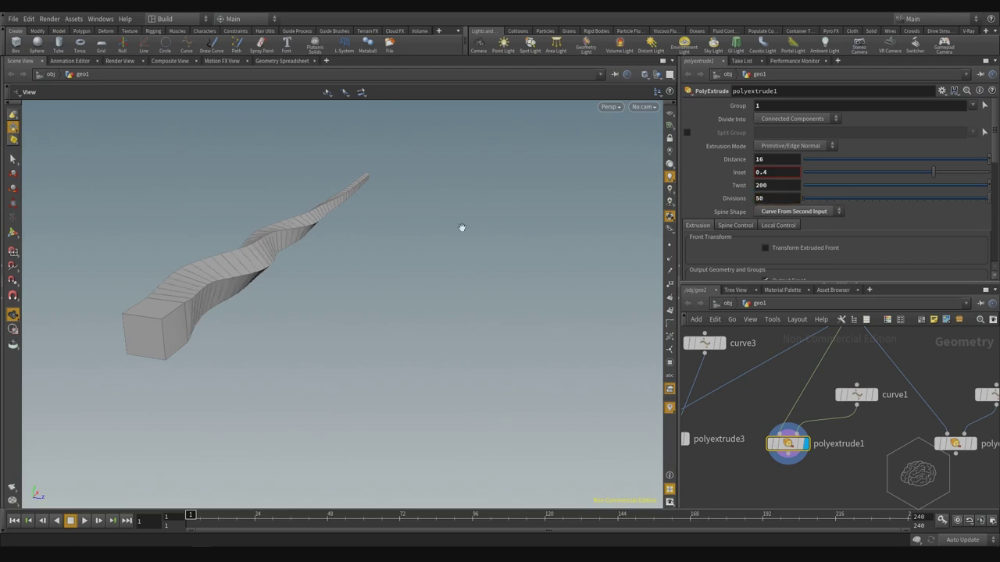
Display polyextrude2, which extrudes all box faces as individual elements along curve2, and inspect it from several sides
middle_click_drag(943, 464, 665, 459)
middle_click_drag(787, 440, 922, 418)
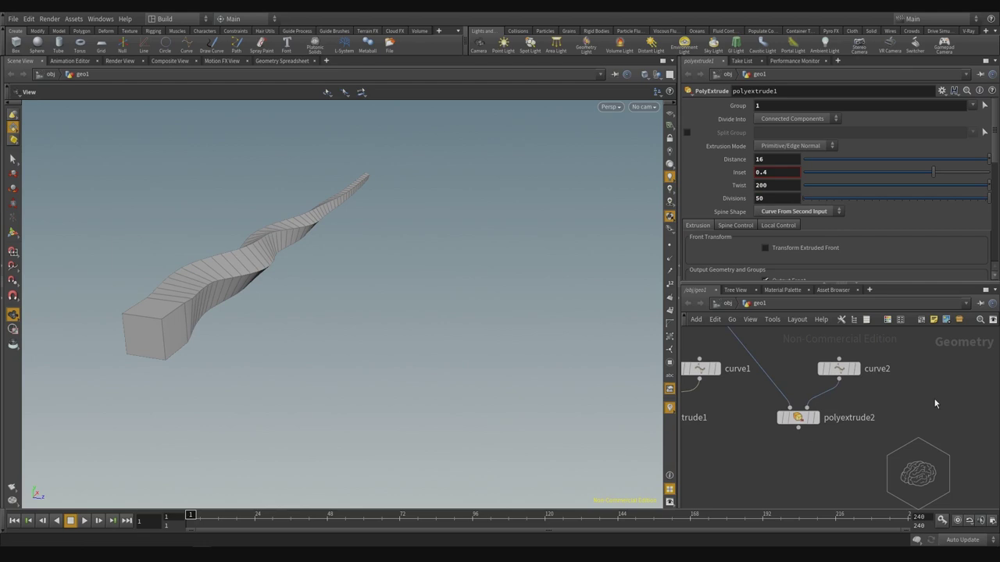
left_click(798, 418)
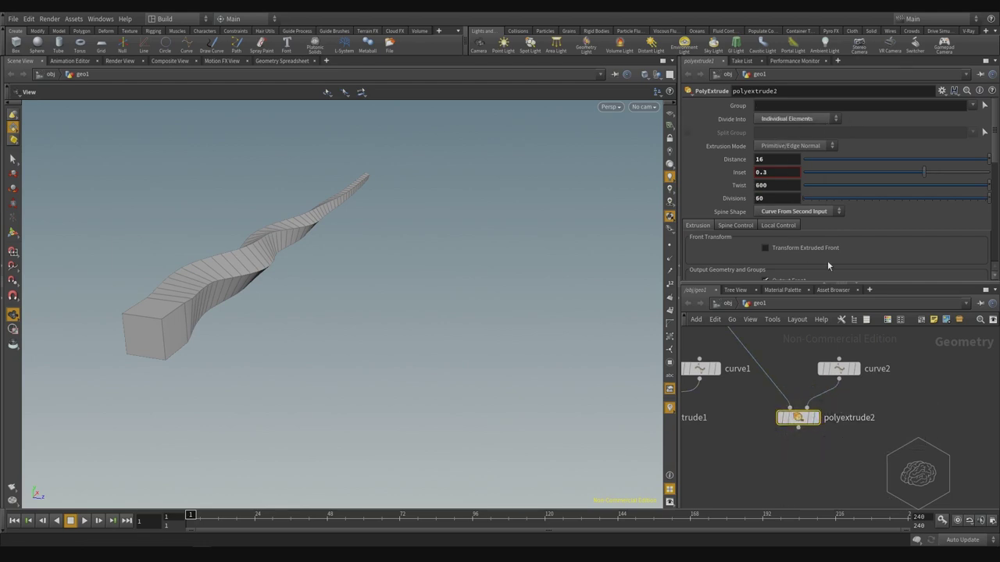
left_click(816, 418)
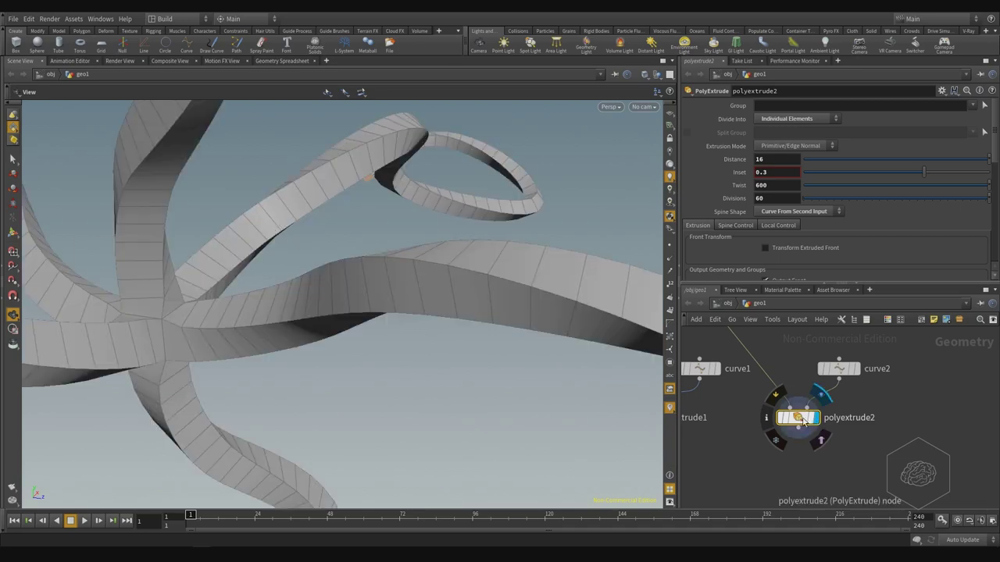
right_click_drag(445, 178, 187, 205)
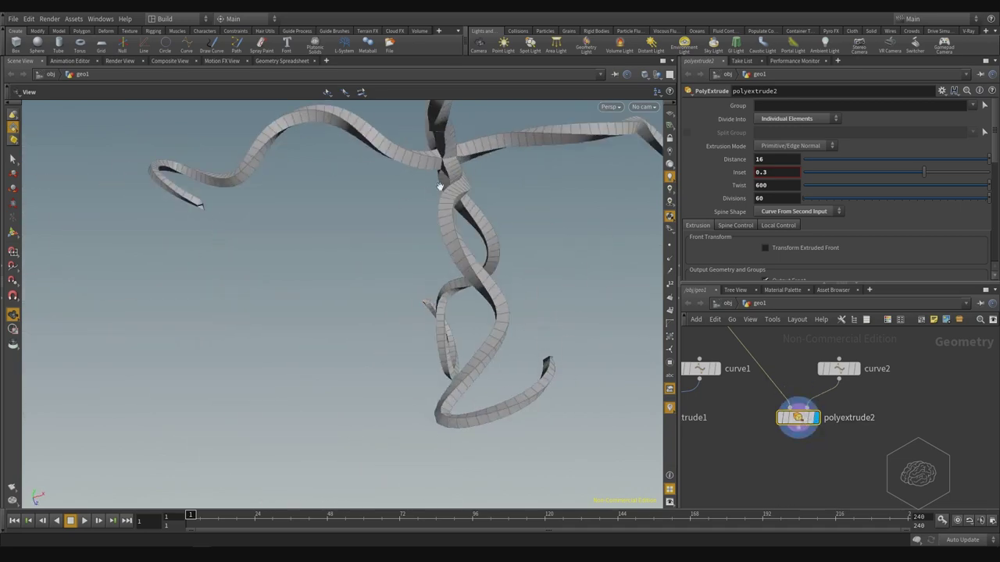
left_click_drag(440, 187, 400, 332)
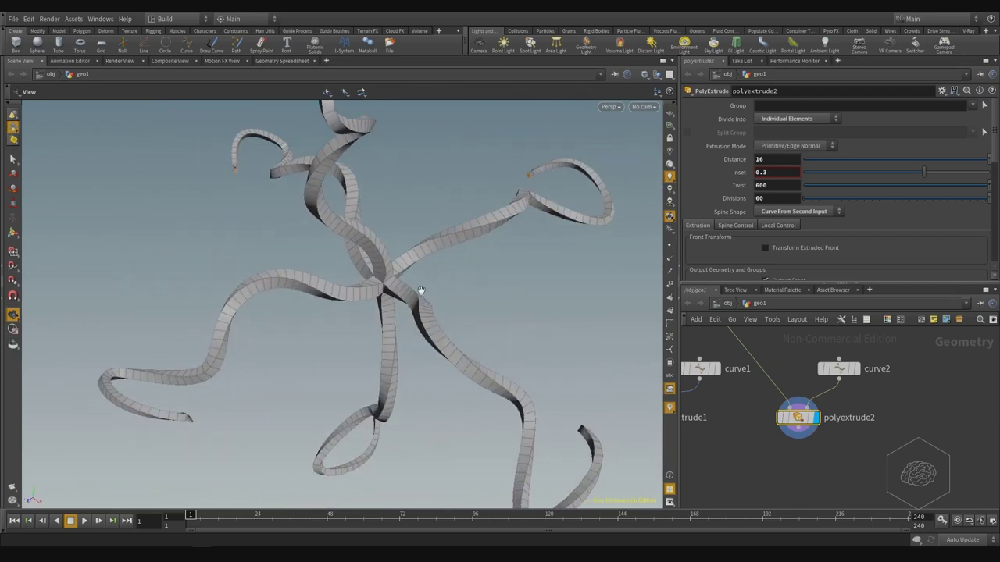
left_click_drag(366, 249, 393, 263)
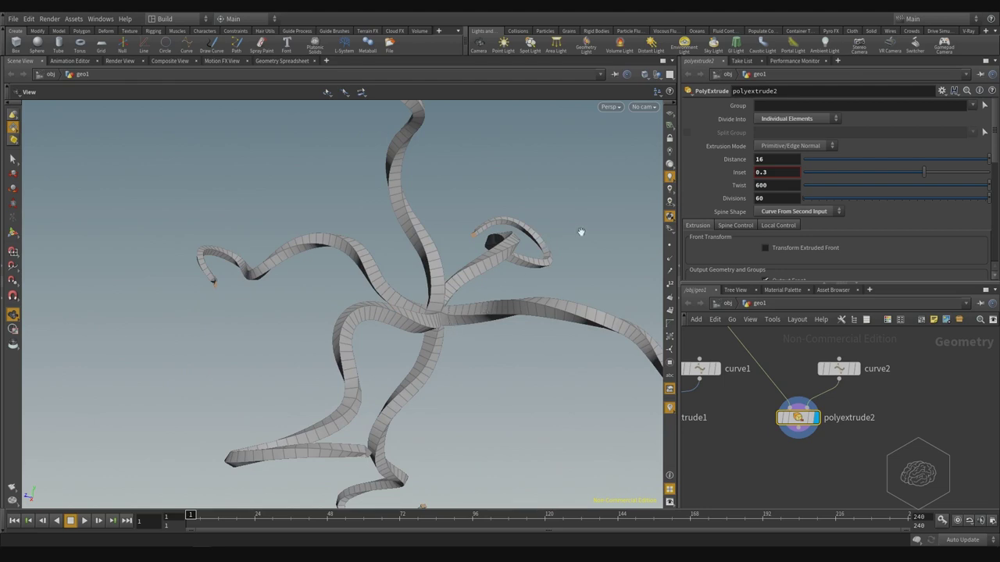
left_click_drag(563, 239, 456, 313)
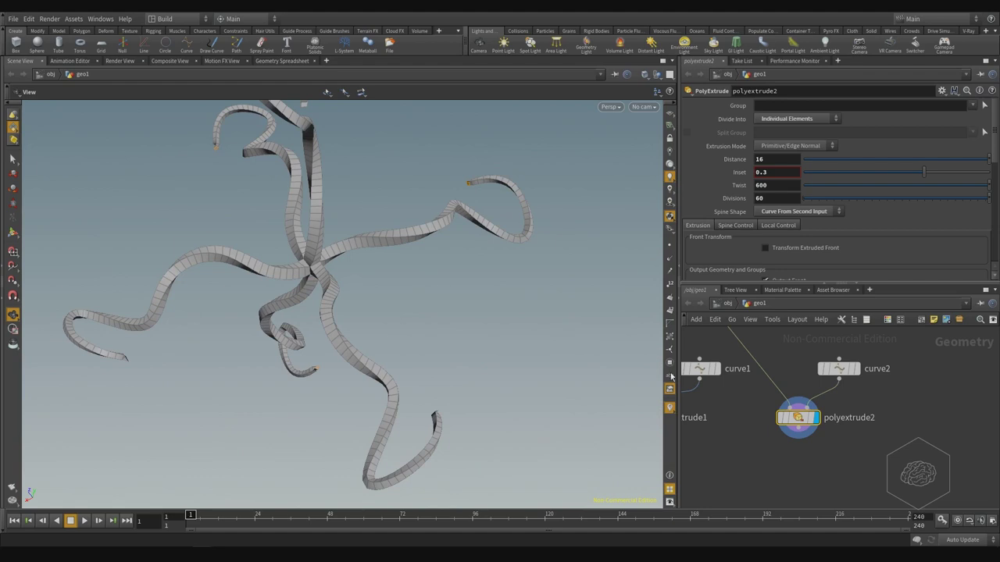
Set the twist of polyextrude2 to -46
middle_click_drag(897, 414, 968, 428)
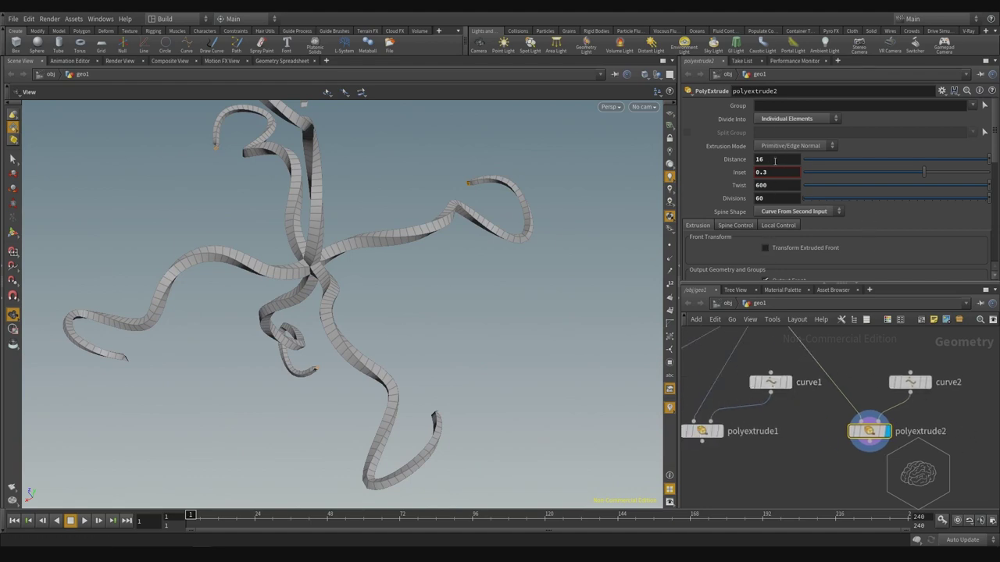
left_click_drag(905, 186, 872, 180)
Examine the remaining extrusion options and the spine control settings of polyextrude2, including its thickness and twist ramps
scroll(841, 192, "down", 5)
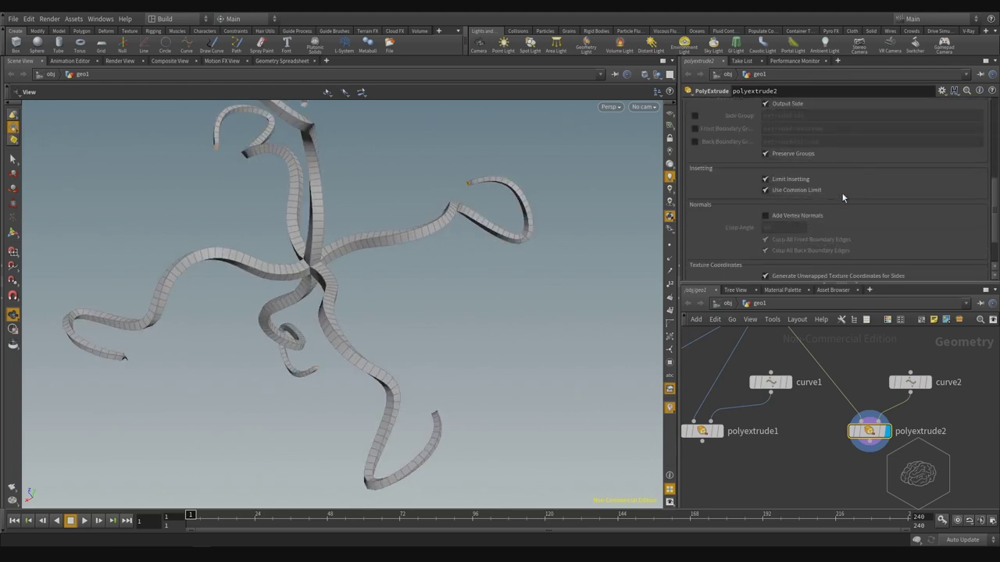
scroll(841, 192, "up", 10)
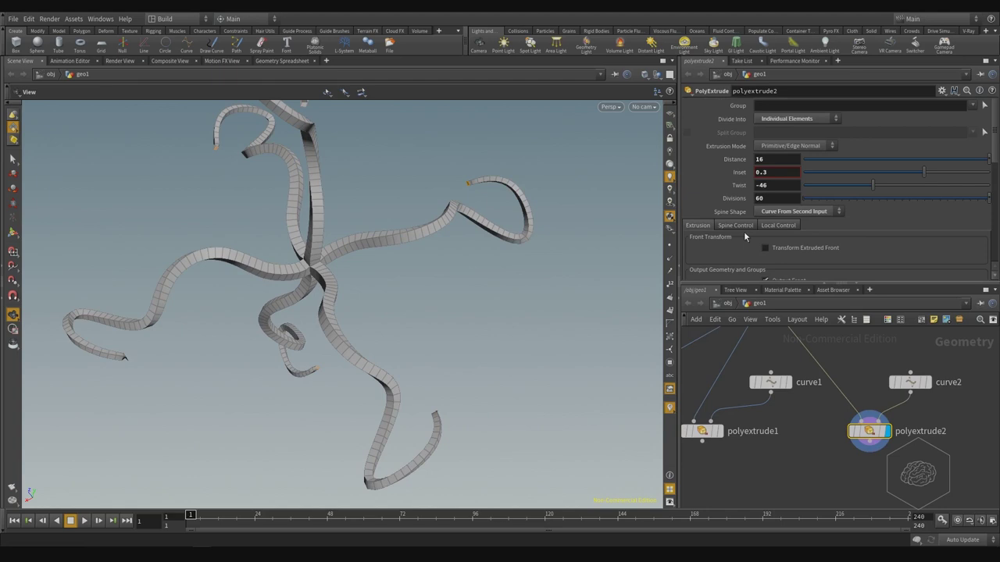
left_click(743, 226)
scroll(831, 202, "down", 3)
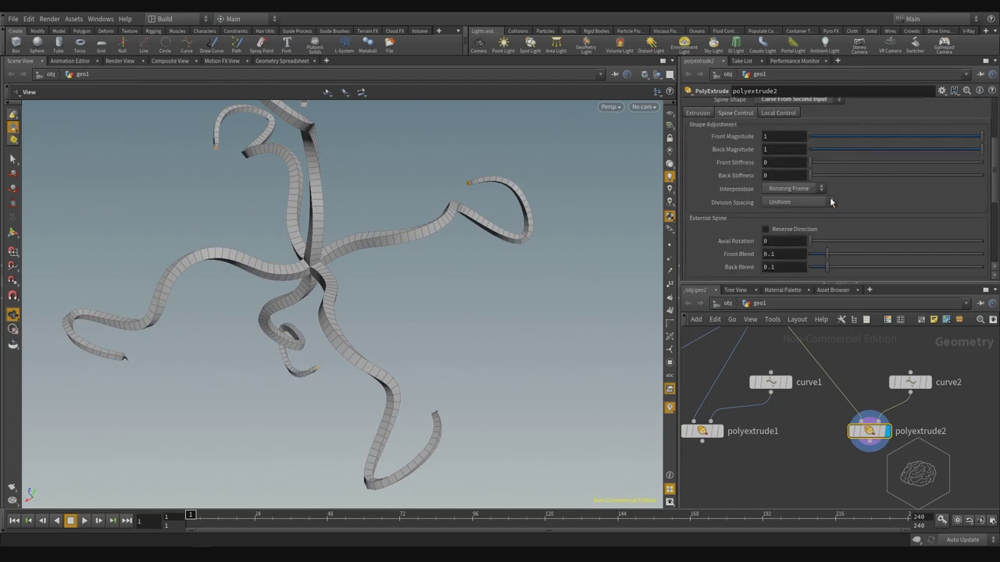
scroll(830, 200, "down", 5)
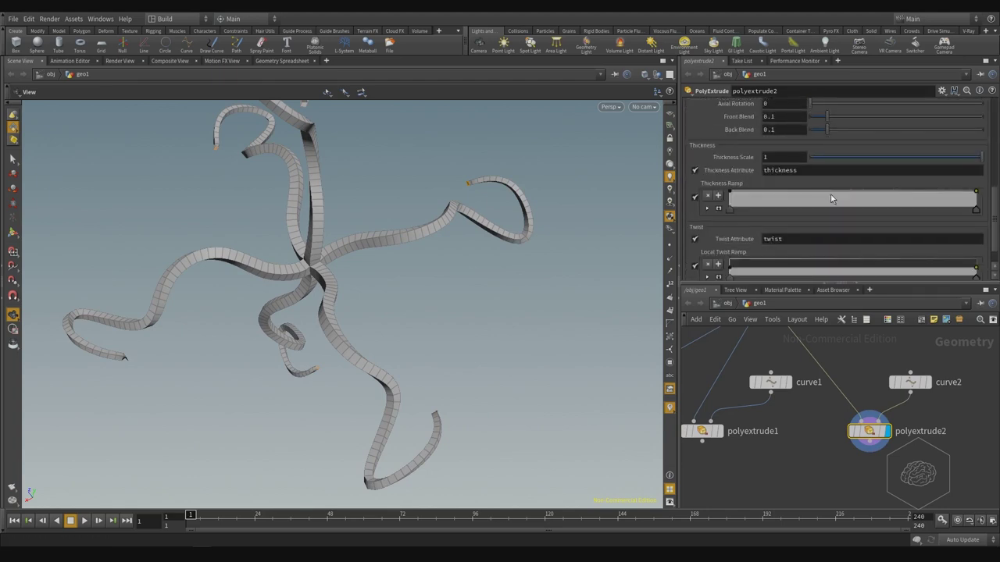
scroll(830, 199, "down", 1)
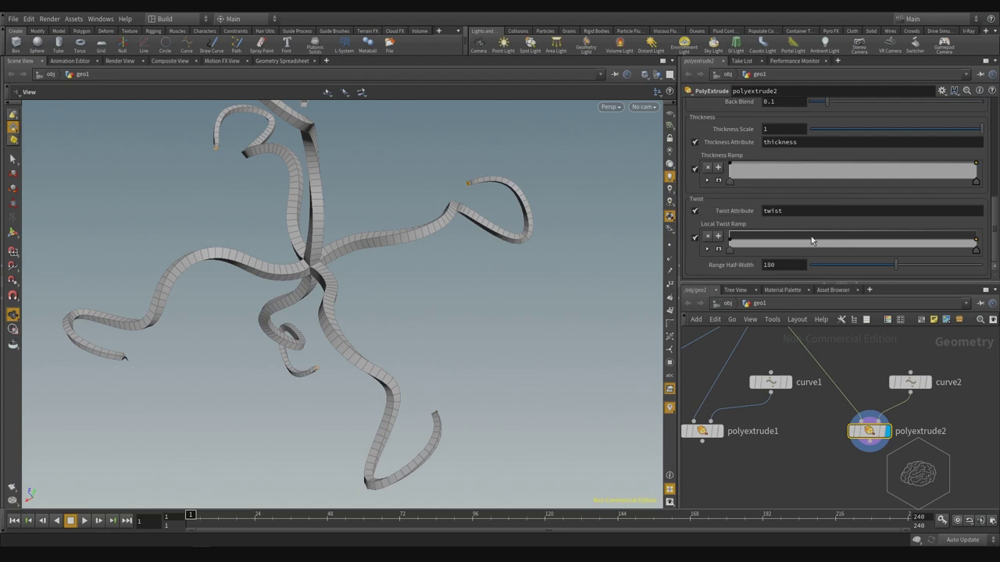
scroll(810, 243, "up", 10)
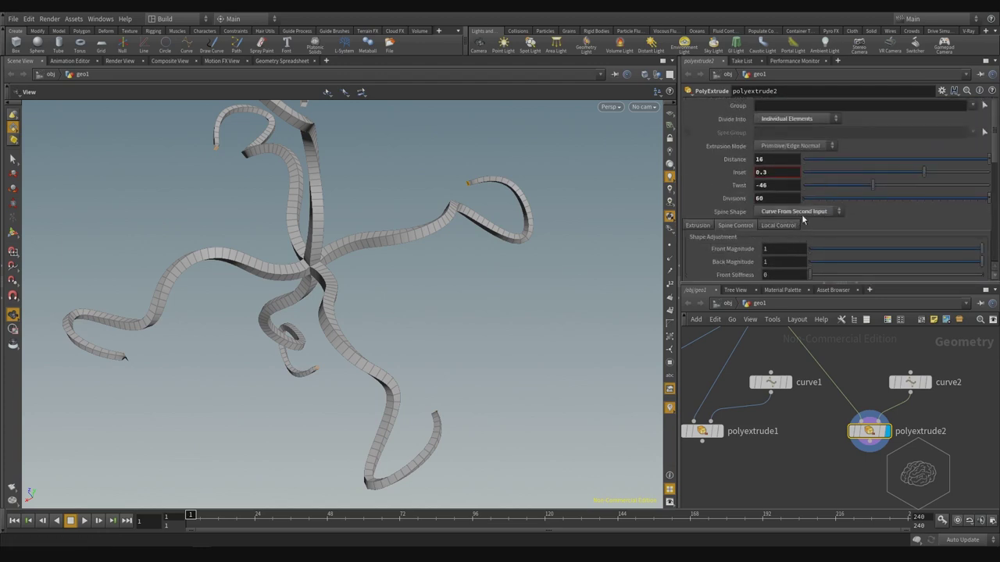
left_click(697, 225)
Bring the whole node network into view and place the box1 node higher above the three polyextrude branches
left_click_drag(350, 251, 394, 276)
middle_click_drag(825, 488, 867, 485)
scroll(830, 456, "down", 5)
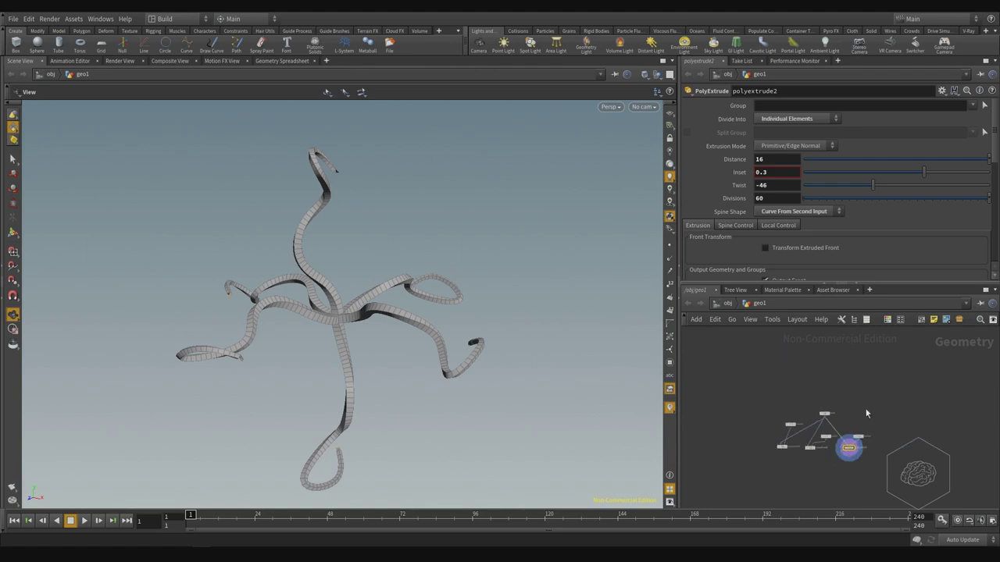
scroll(868, 410, "up", 2)
middle_click_drag(868, 410, 940, 419)
left_click_drag(947, 376, 612, 543)
middle_click_drag(787, 381, 708, 370)
middle_click_drag(820, 409, 837, 373)
left_click(810, 376)
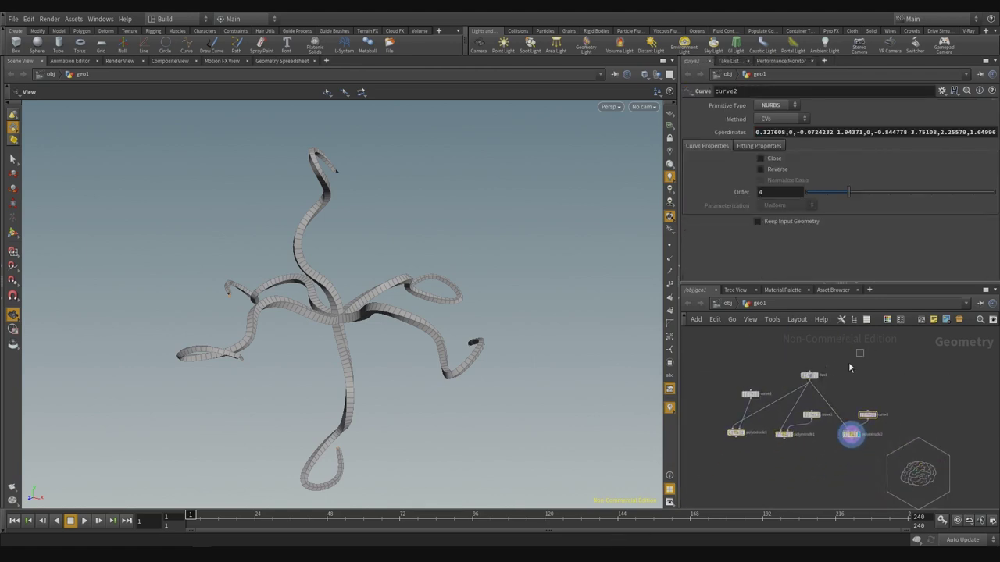
left_click_drag(813, 380, 800, 356)
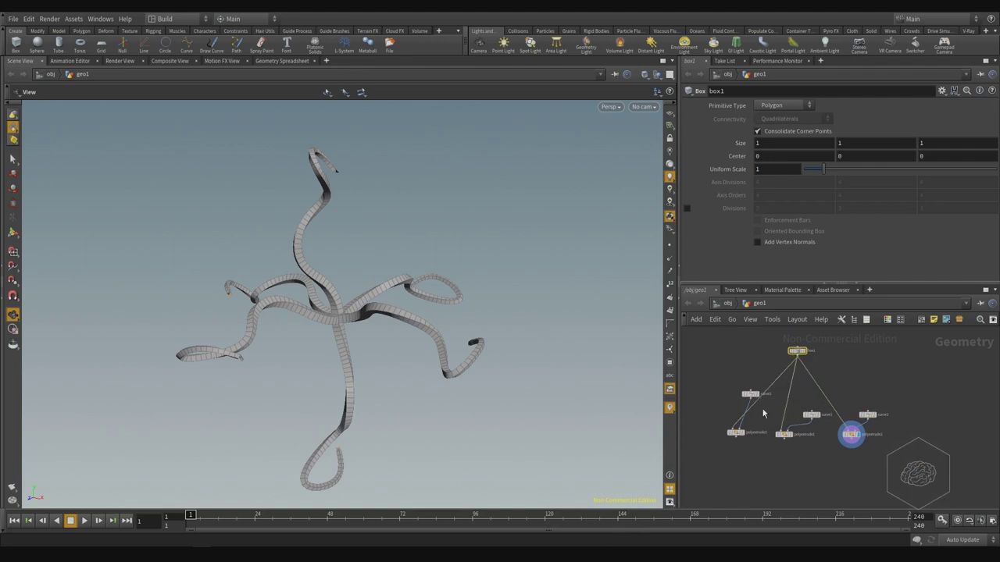
Move the curve3 node closer to polyextrude3, shift polyextrude2 slightly away from its curve, and review the extruded shape
left_click_drag(751, 394, 766, 417)
left_click_drag(856, 438, 845, 436)
left_click(811, 415)
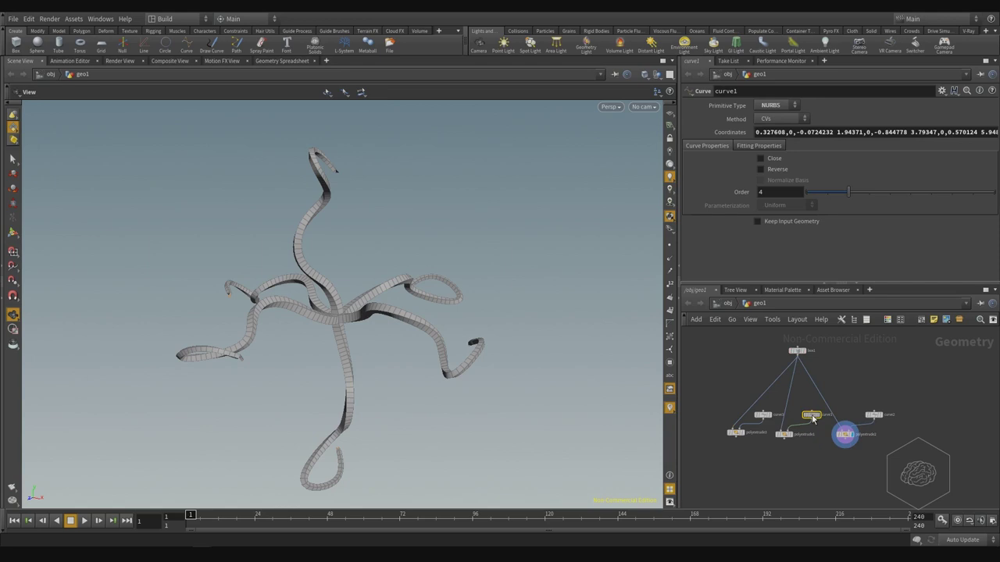
left_click_drag(289, 337, 438, 330)
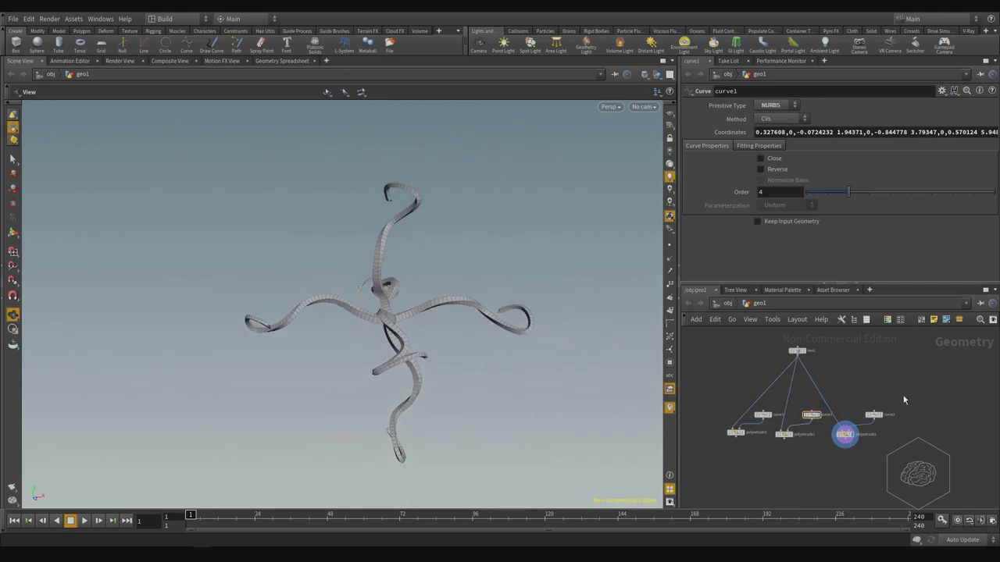